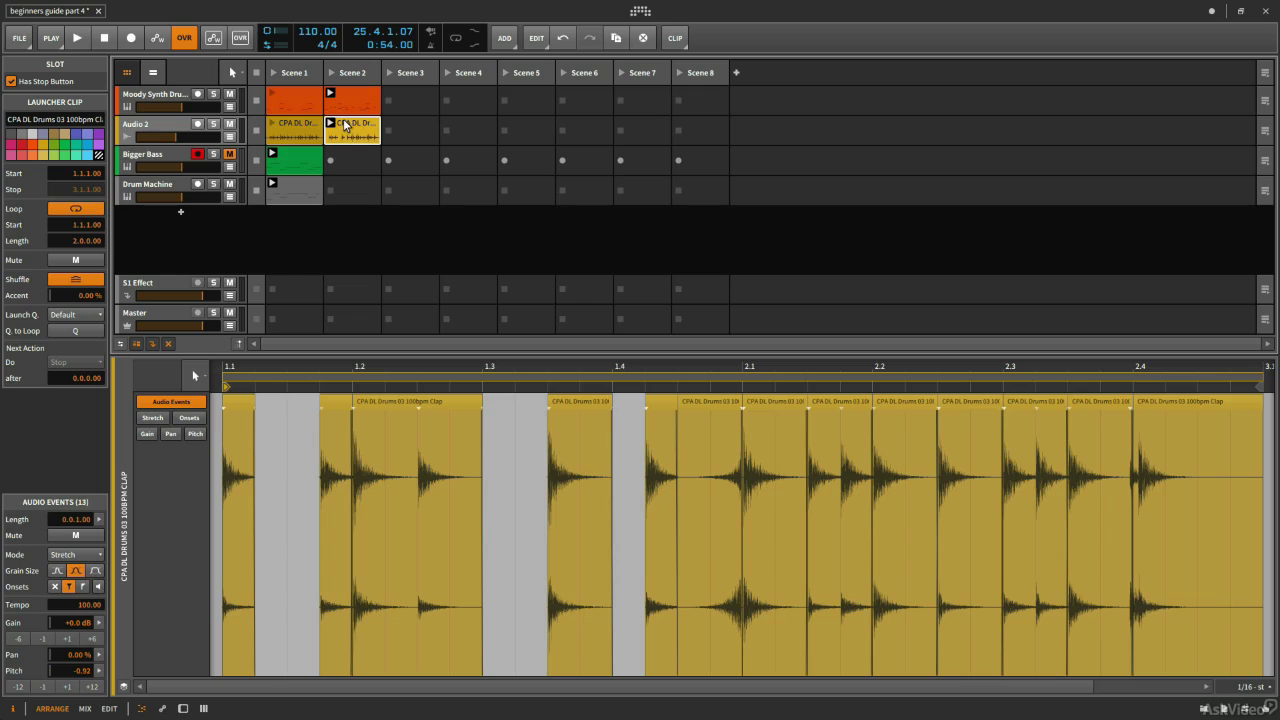
- Select the empty Scene 3 slot on the Audio 2 track
{"action": "left_click", "coordinate": [412, 136]}
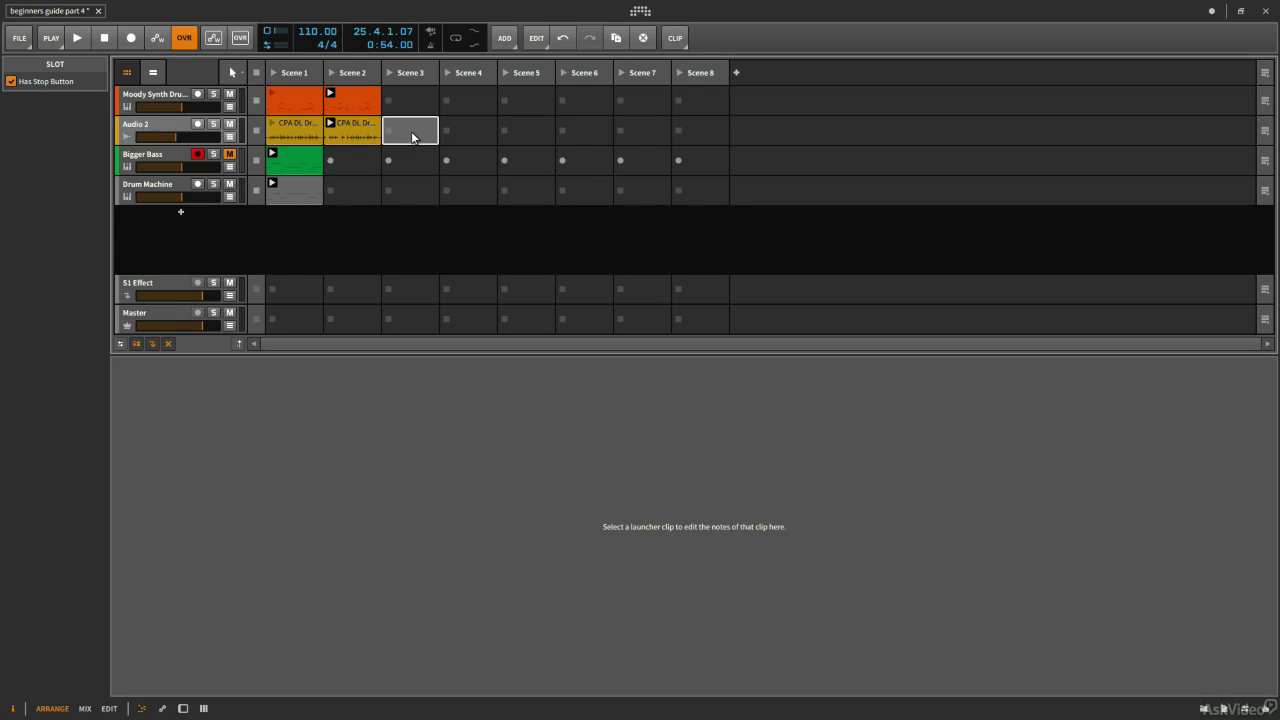
- Preview Down Low Trap & Twerk loops and insert CPA DL Drums 05 140bpm Full into the slot
{"action": "double_click", "coordinate": [412, 136]}
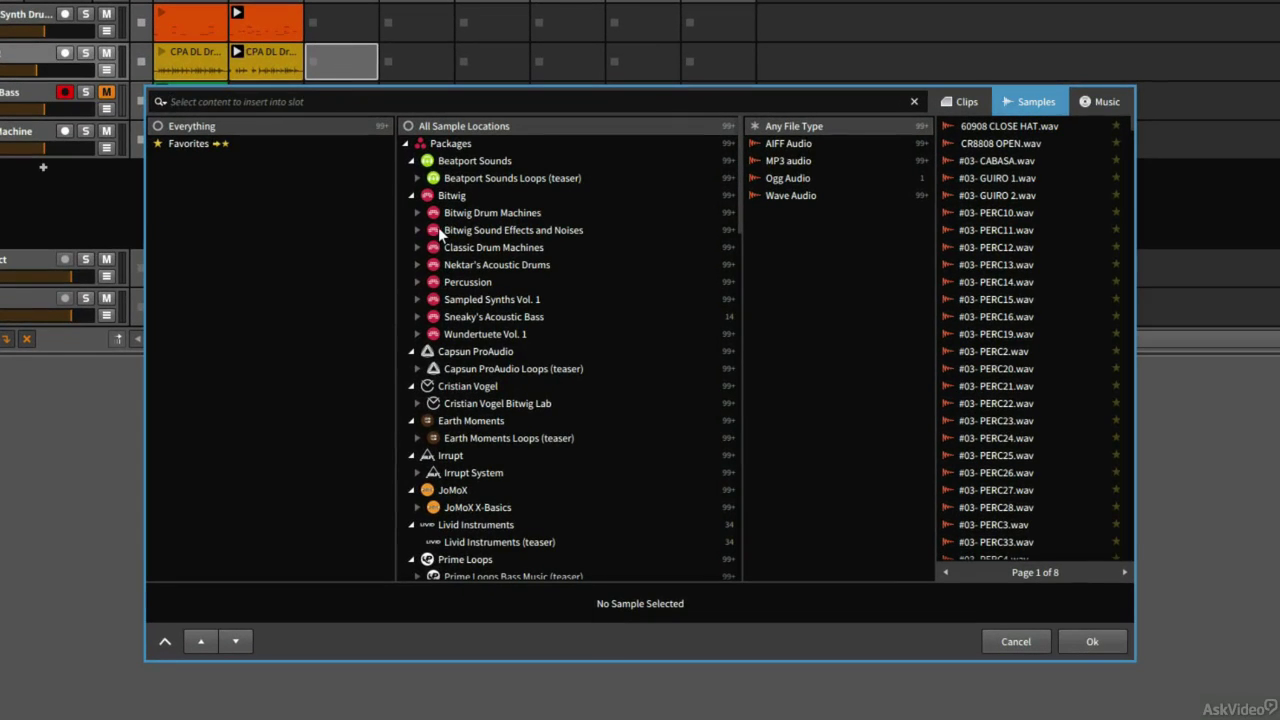
{"action": "left_click", "coordinate": [418, 368]}
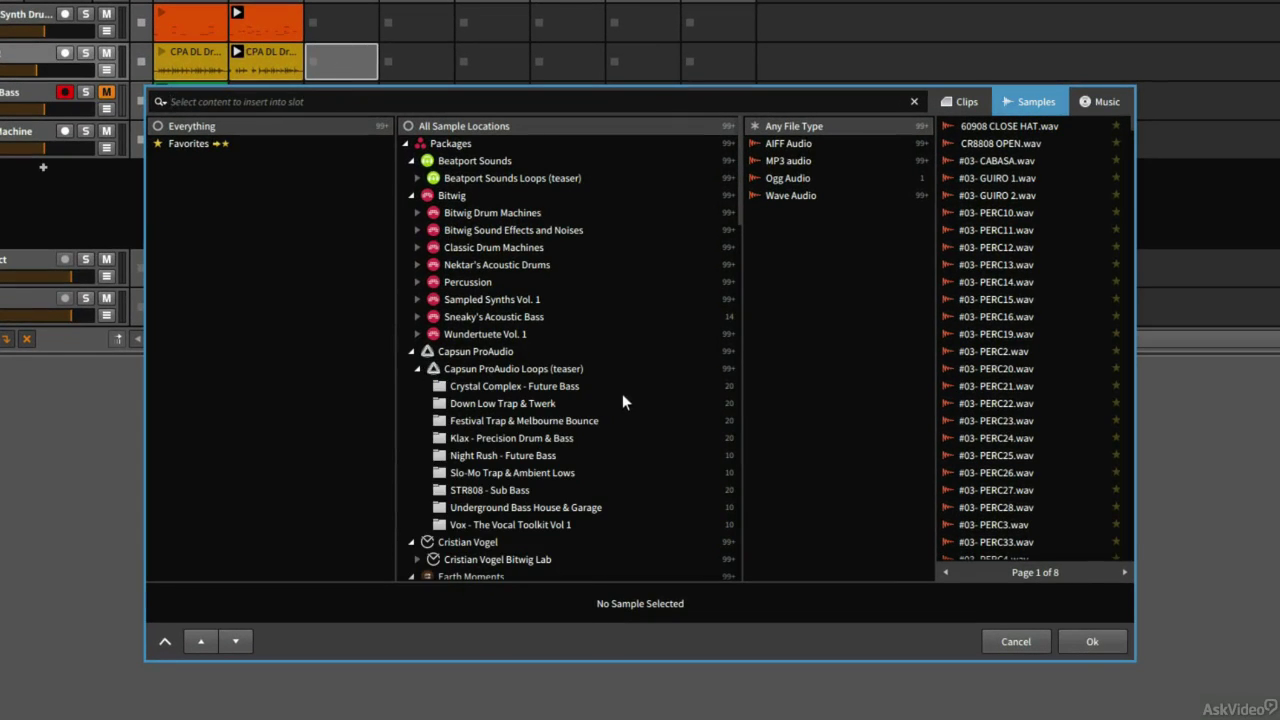
{"action": "left_click", "coordinate": [558, 400]}
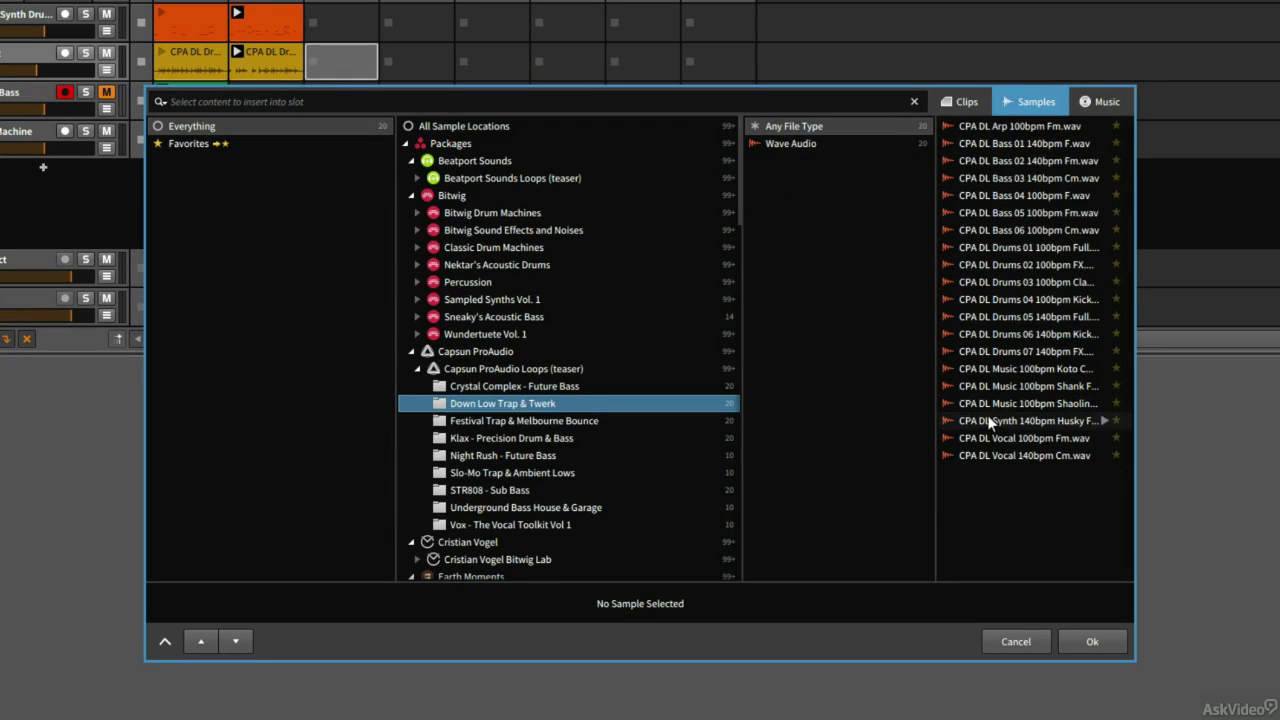
{"action": "mouse_move", "coordinate": [1025, 265]}
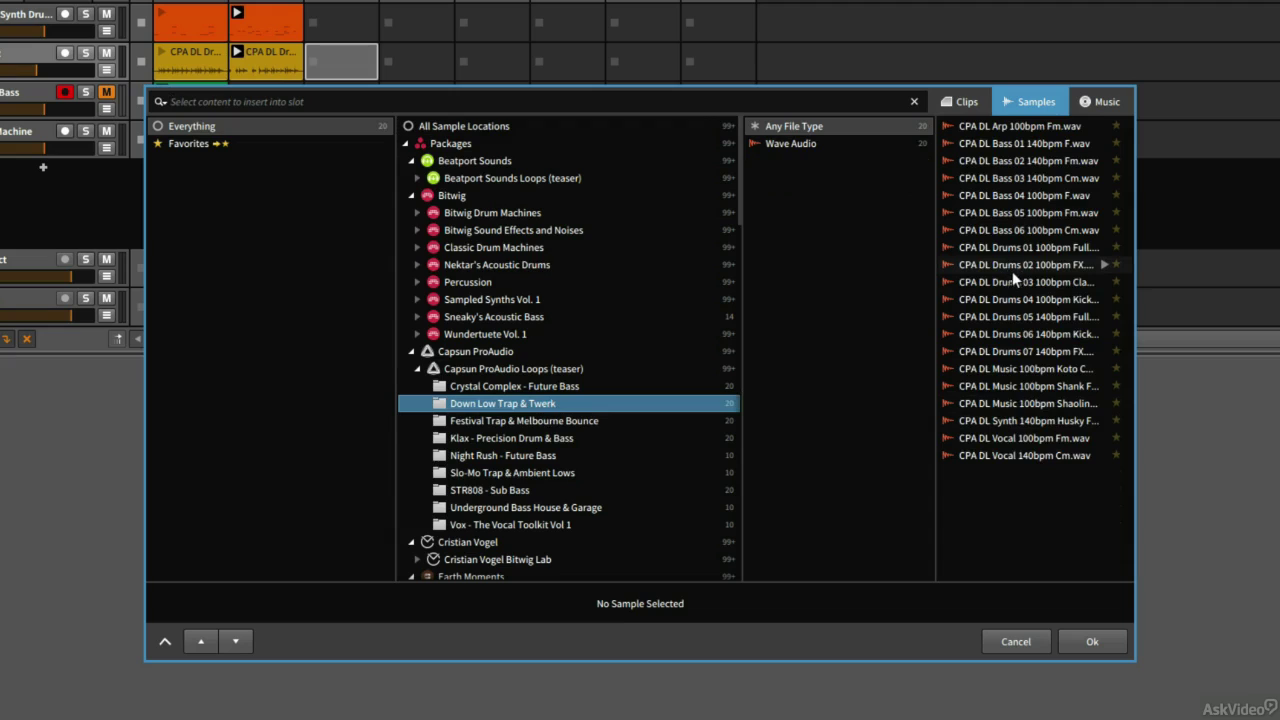
{"action": "left_click", "coordinate": [1100, 299]}
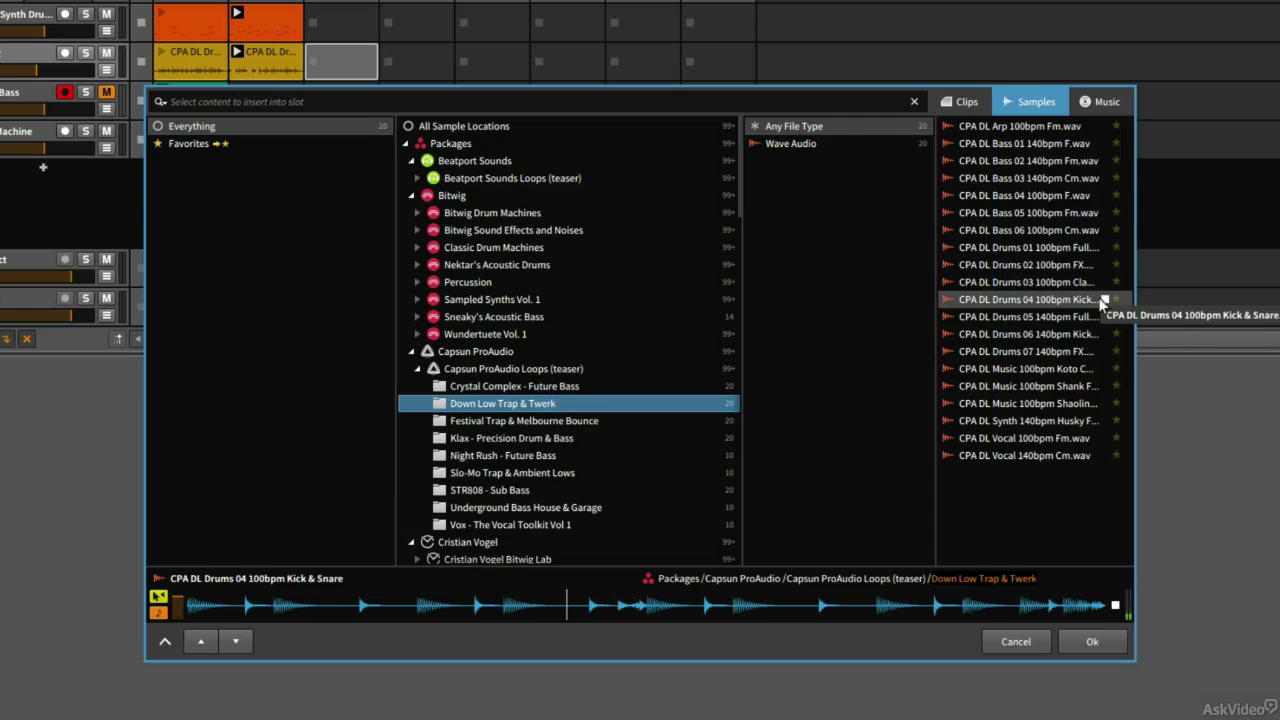
{"action": "left_click", "coordinate": [1102, 317]}
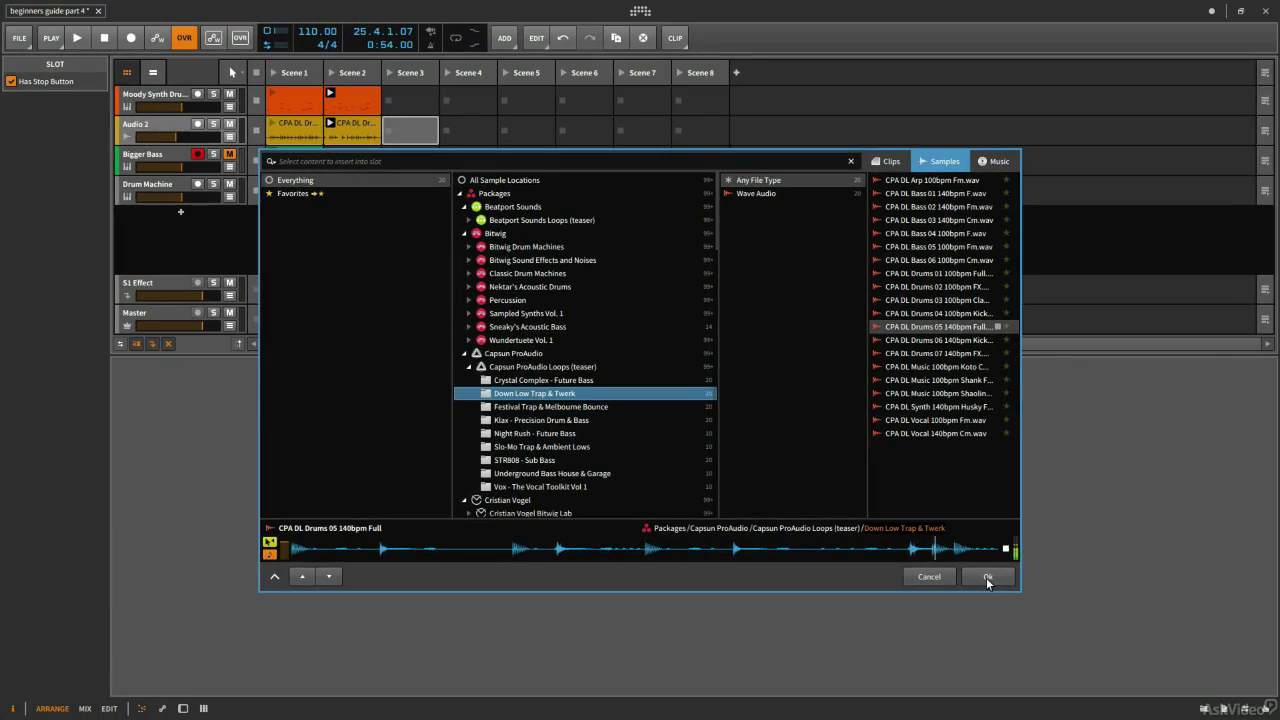
{"action": "left_click", "coordinate": [986, 577]}
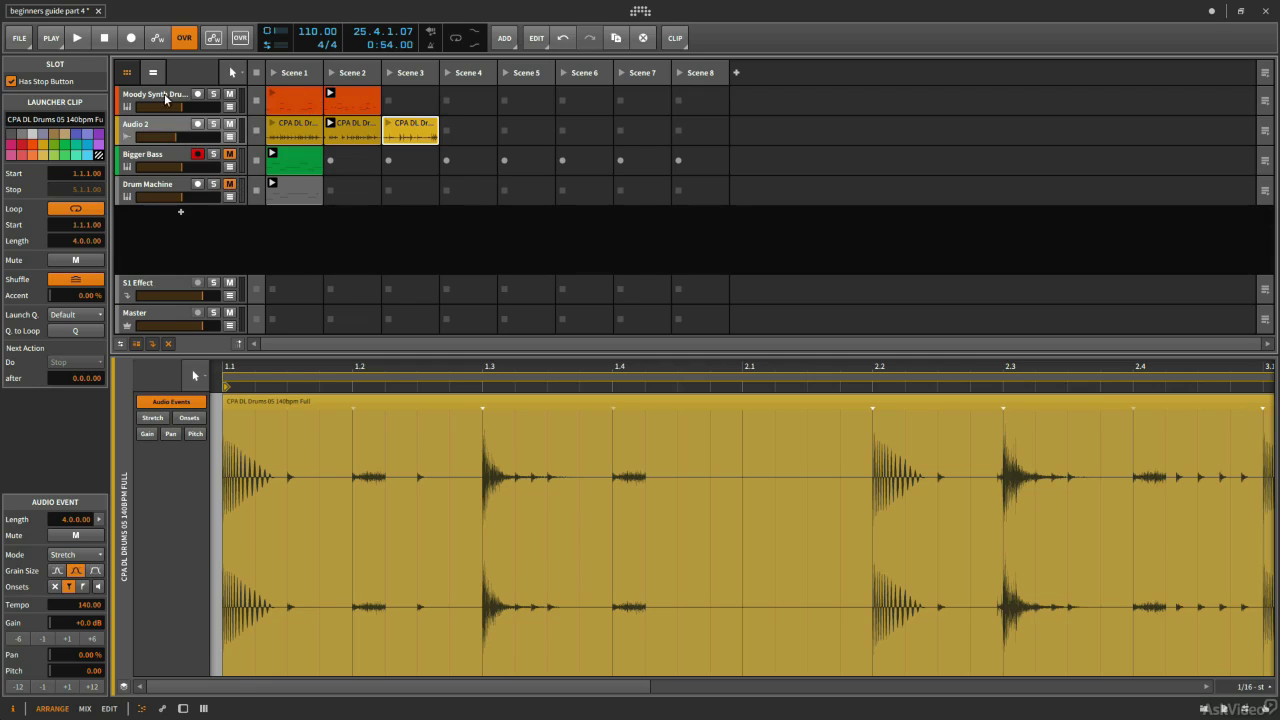
{"action": "left_click", "coordinate": [272, 95]}
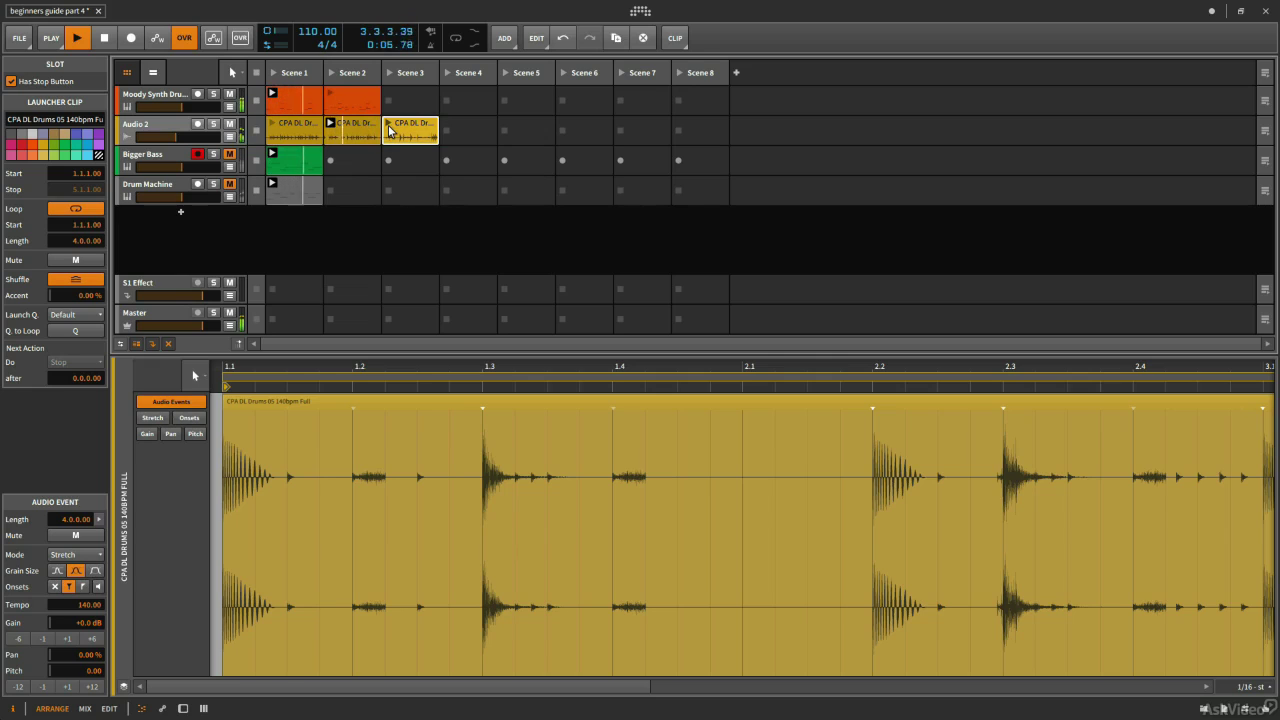
{"action": "key", "text": "space"}
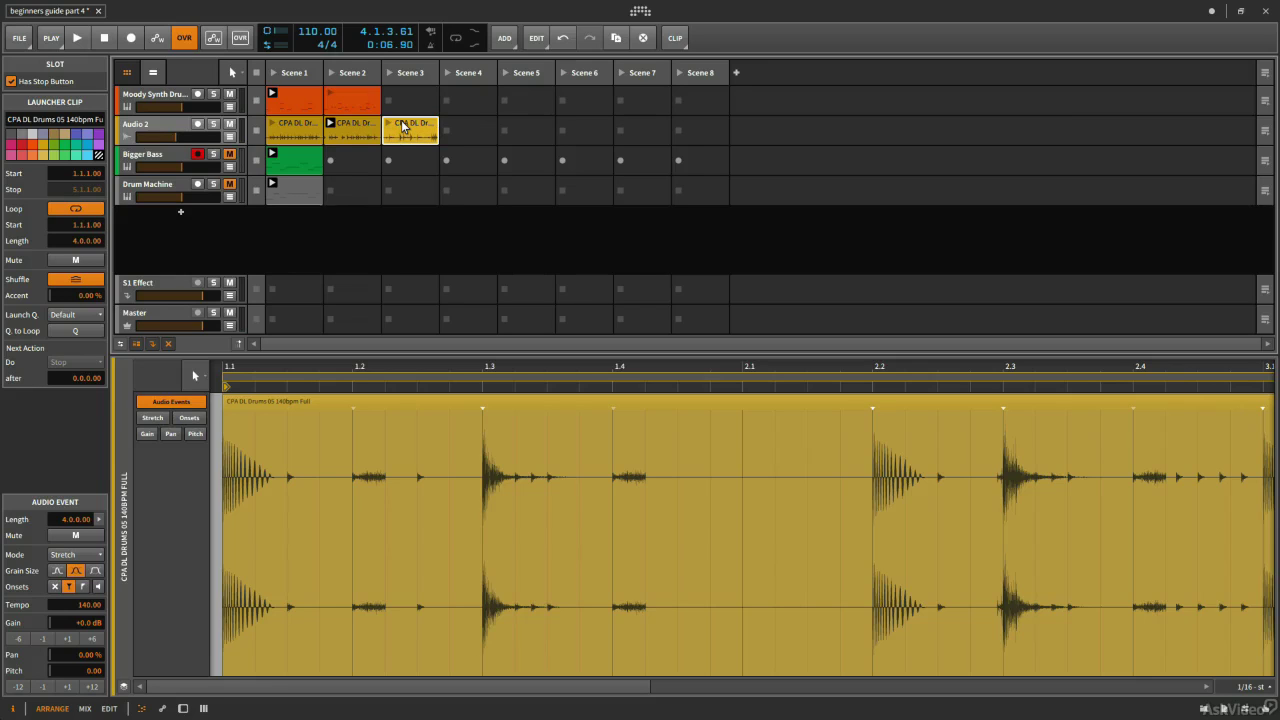
- Select the Scene 2 clap clip and the Scene 3 drum loop together on Audio 2
{"action": "left_click", "coordinate": [350, 124], "text": "shift"}
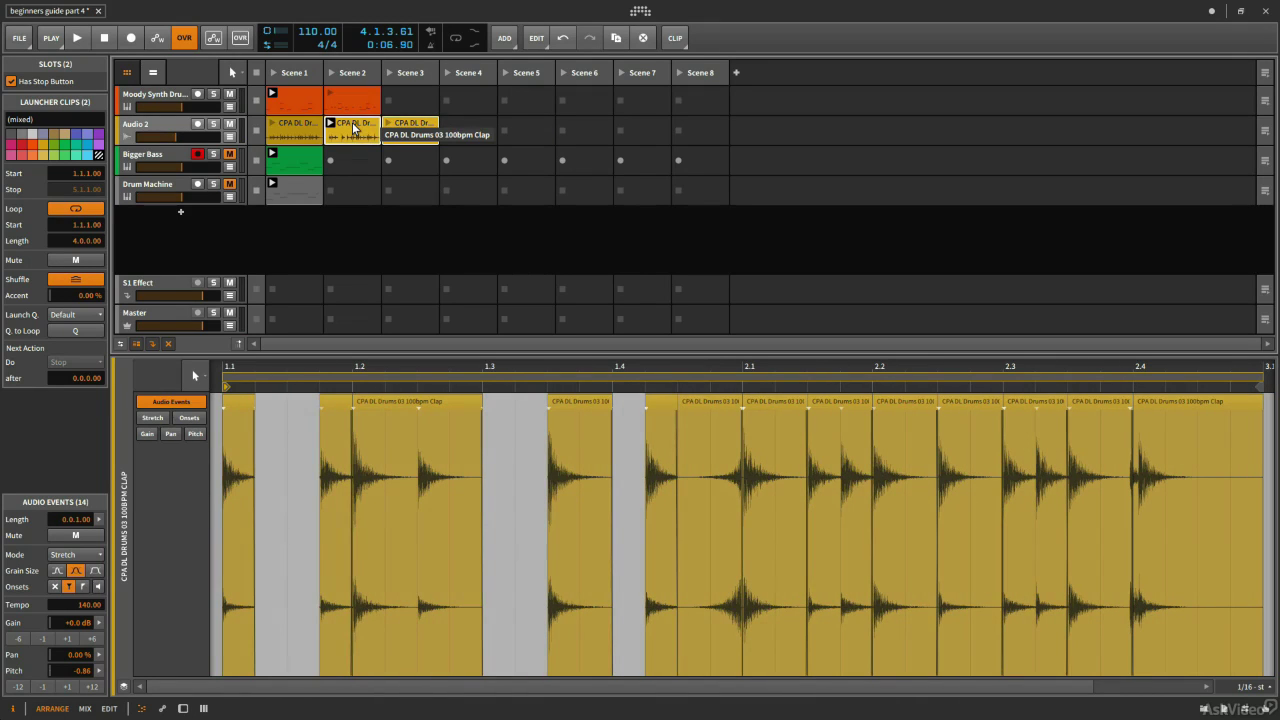
{"action": "left_click", "coordinate": [401, 125]}
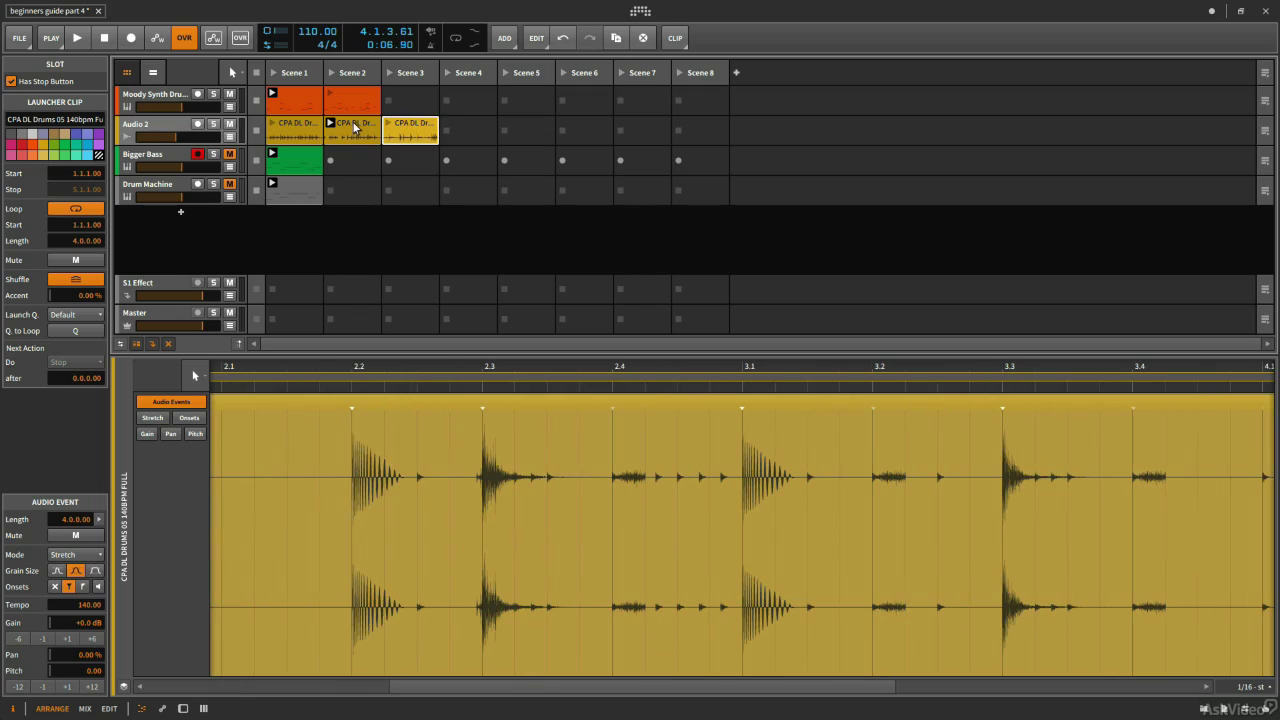
{"action": "left_click", "coordinate": [350, 125], "text": "ctrl"}
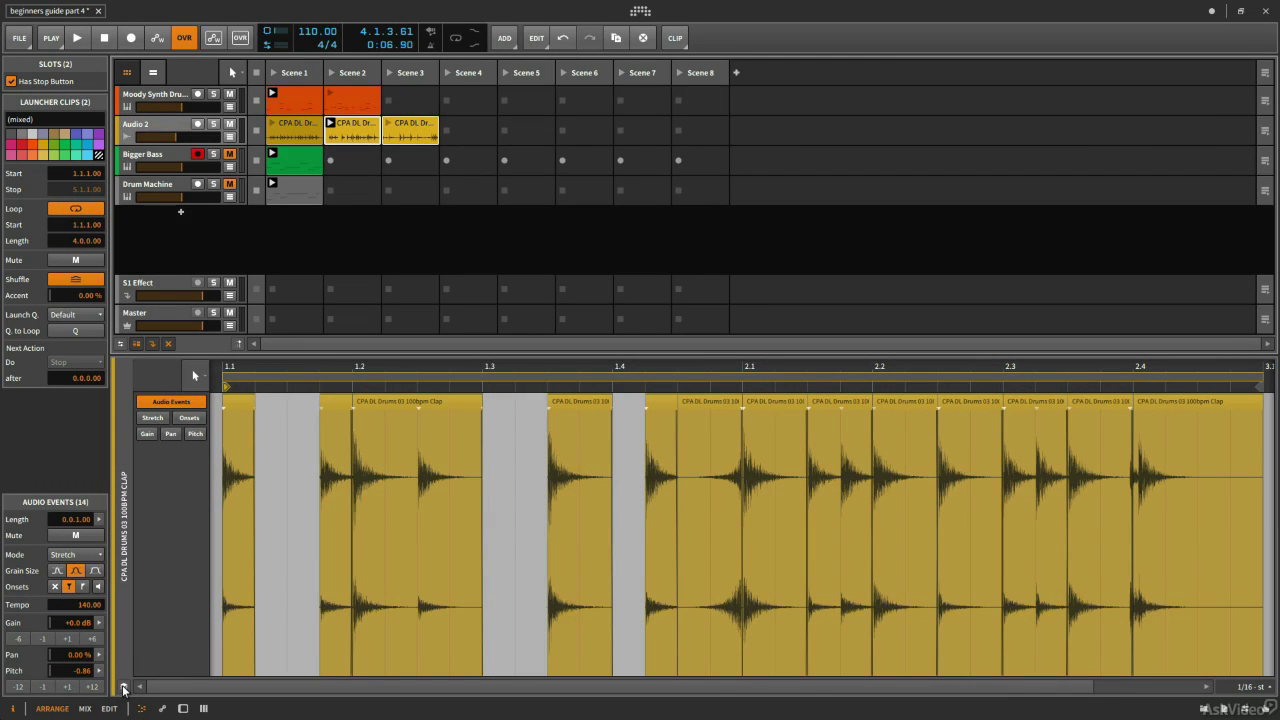
- Stack both clips as layers, start playback, and switch to the Edit view
{"action": "left_click", "coordinate": [123, 687]}
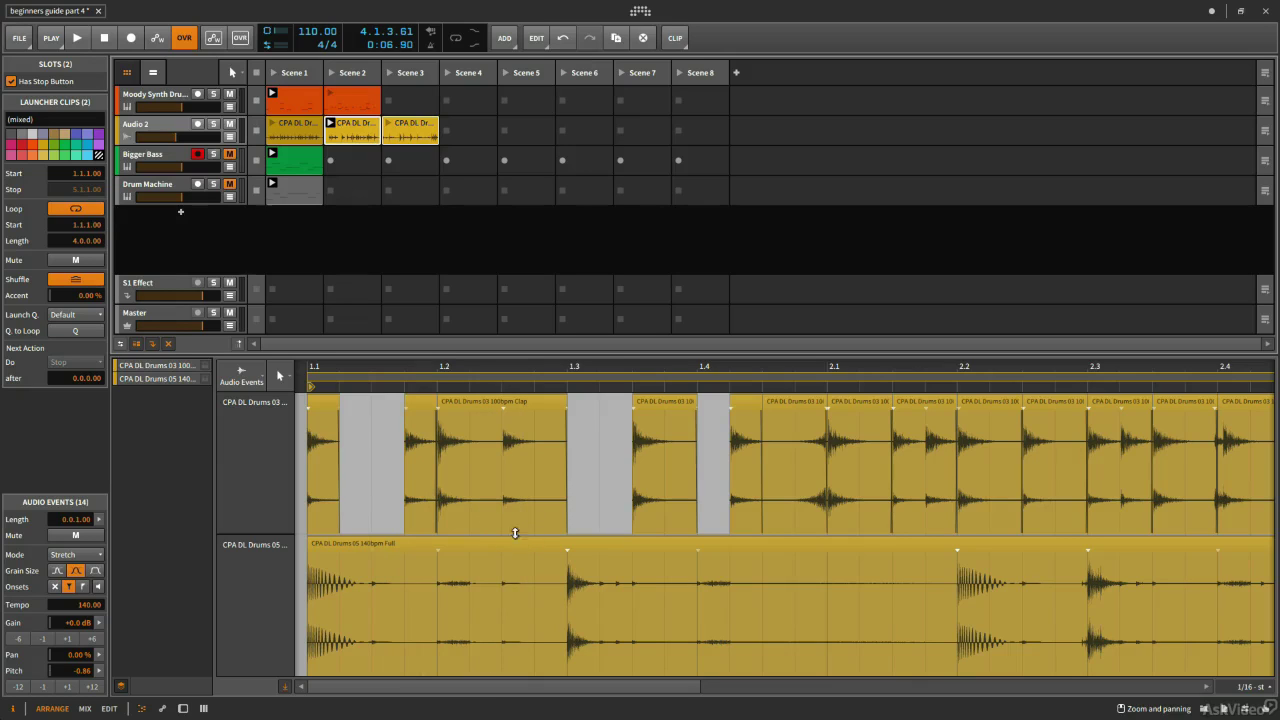
{"action": "key", "text": "space"}
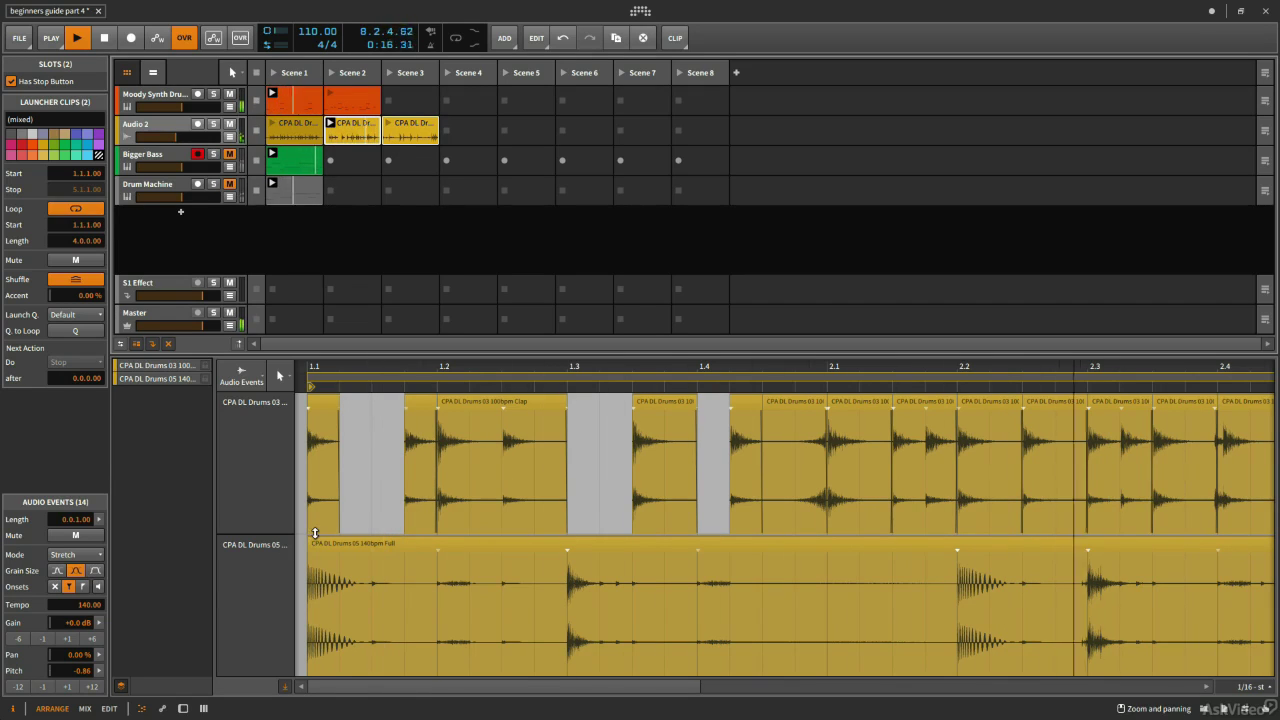
{"action": "key", "text": "alt+3"}
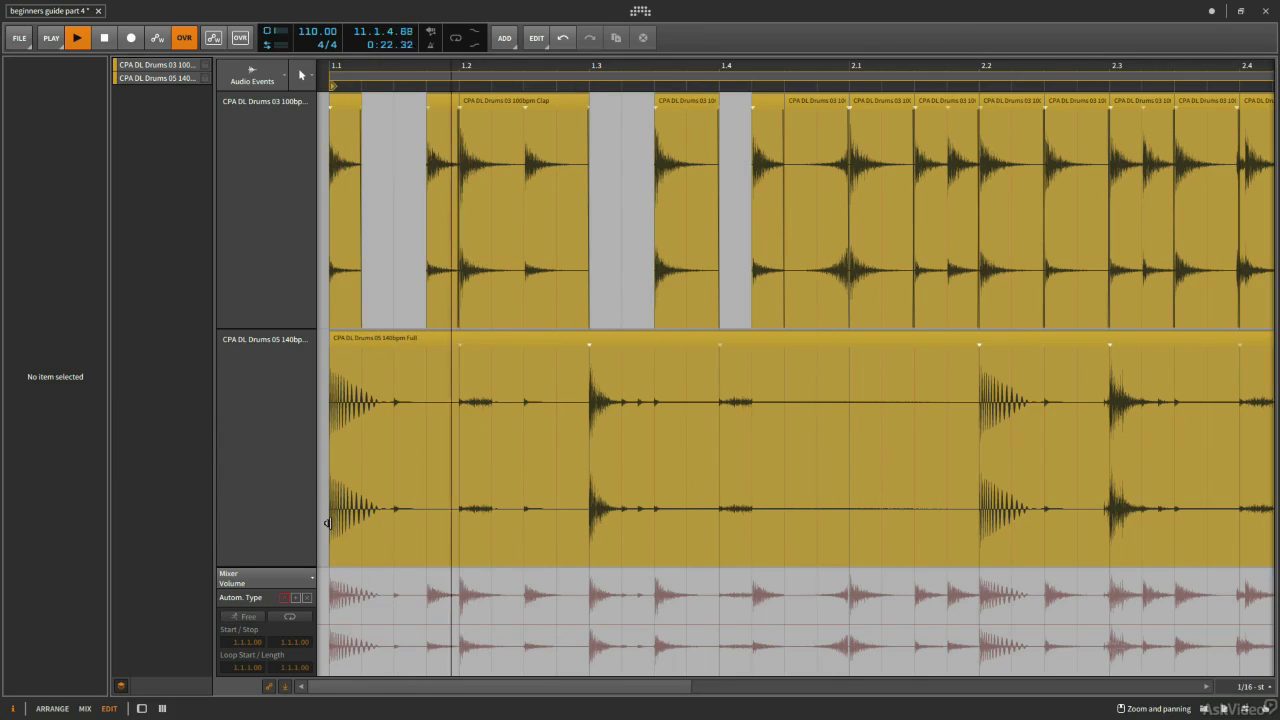
- Hide the Inspector, slice out the snare after beat 1.3, and drop it into the clap gap
{"action": "key", "text": "i"}
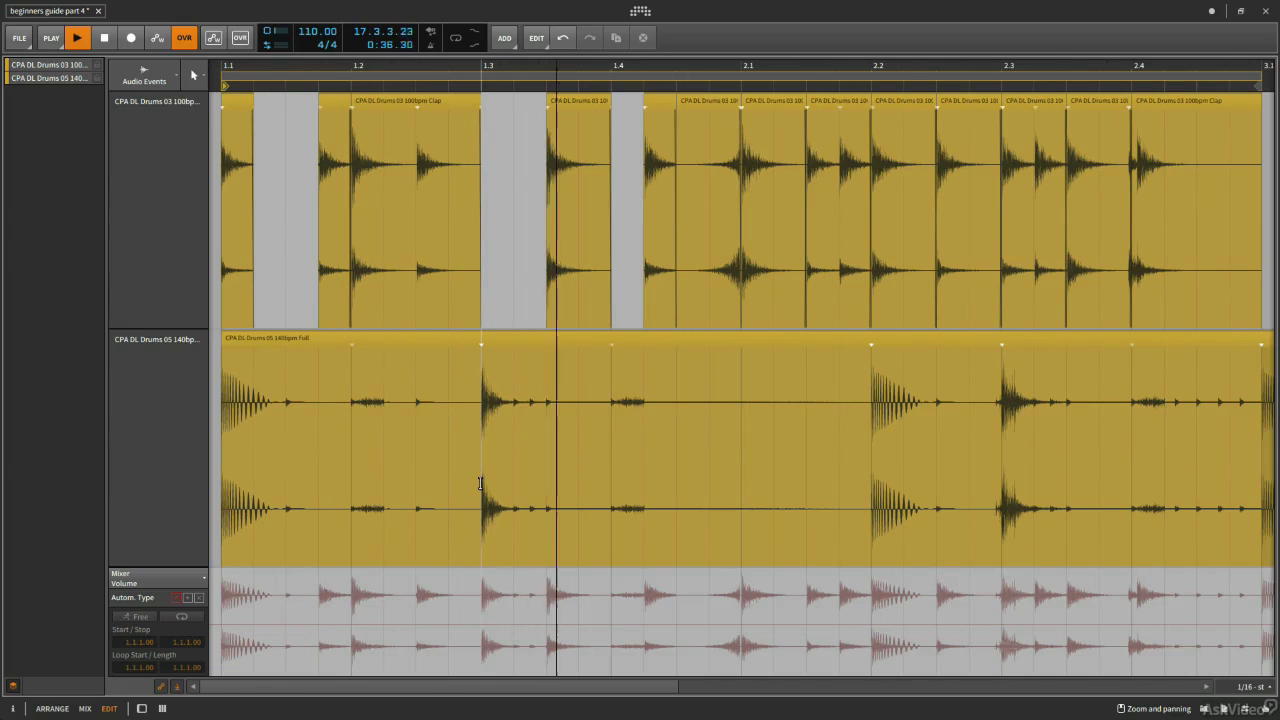
{"action": "left_click", "coordinate": [484, 343], "text": "alt"}
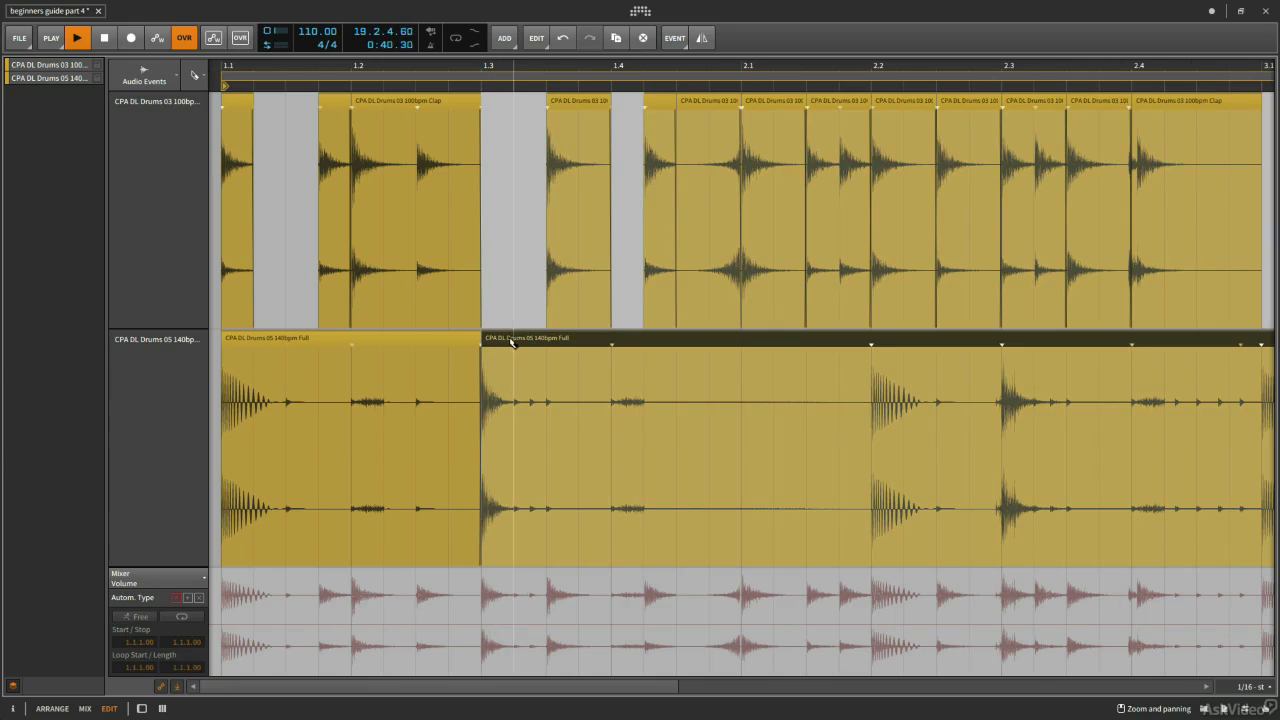
{"action": "left_click", "coordinate": [545, 342], "text": "alt"}
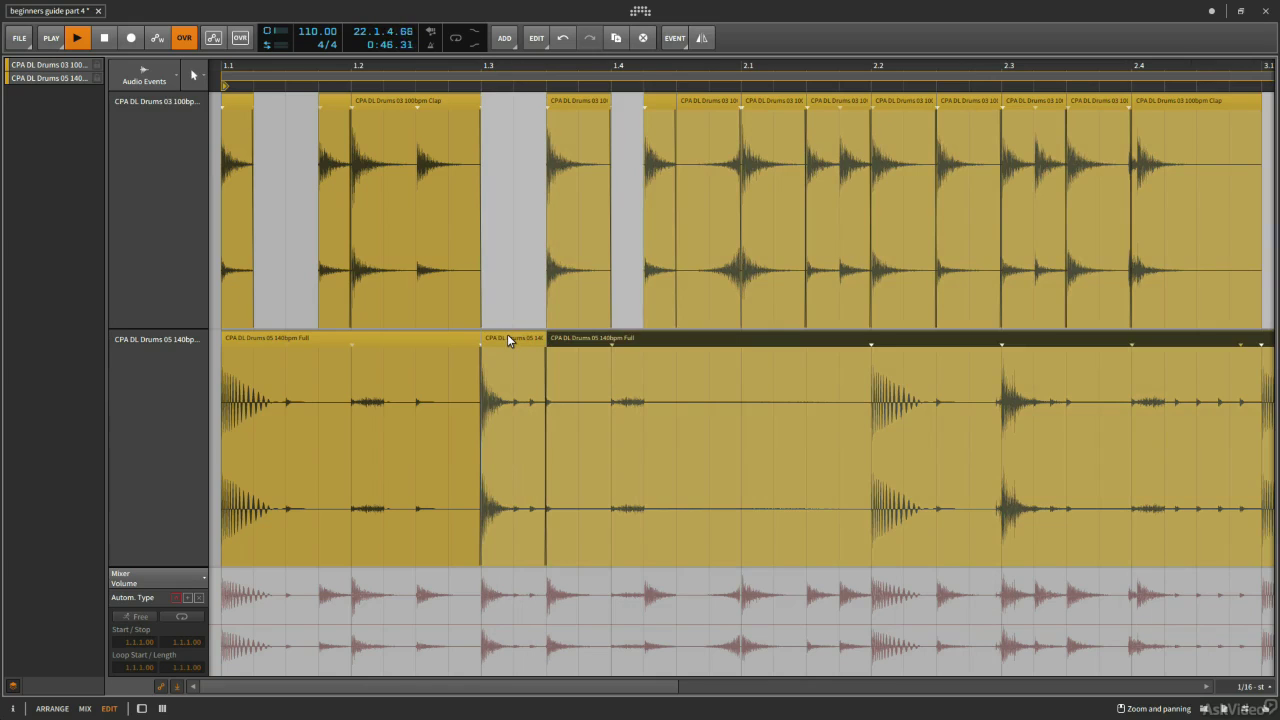
{"action": "left_click", "coordinate": [507, 338]}
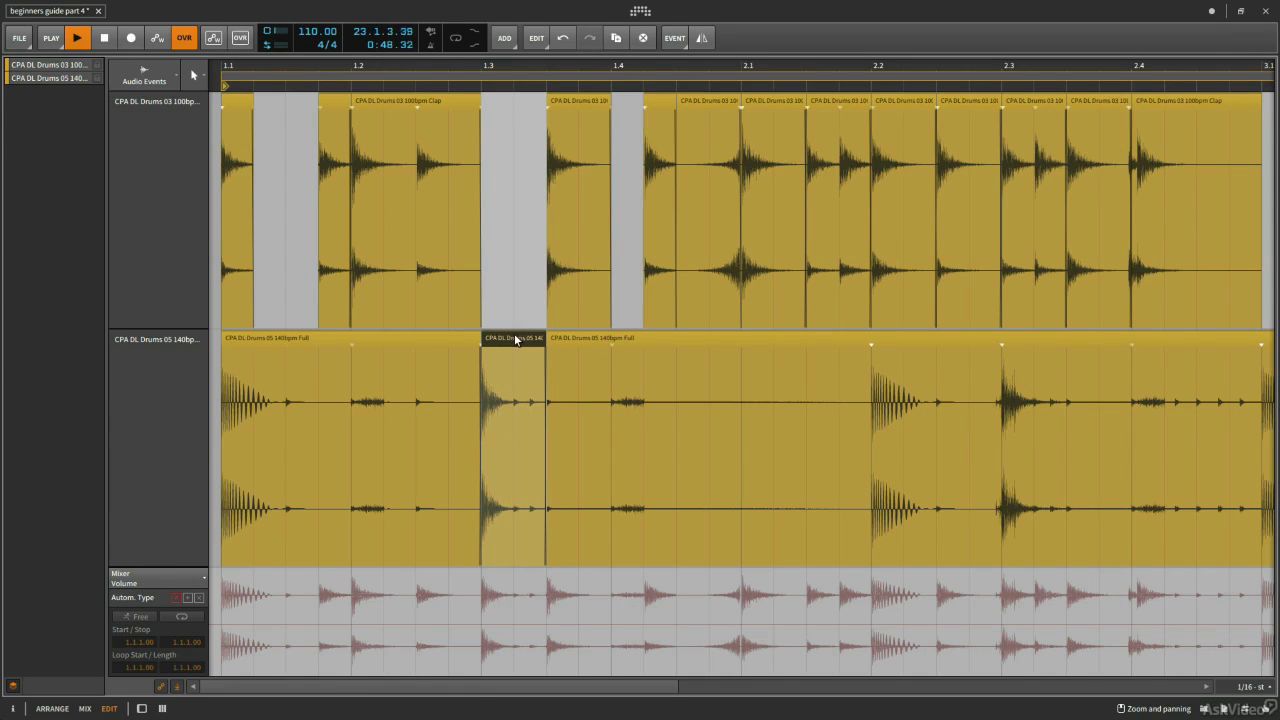
{"action": "left_click_drag", "start_coordinate": [515, 340], "coordinate": [514, 316]}
{"action": "left_click_drag", "start_coordinate": [516, 271], "coordinate": [515, 272]}
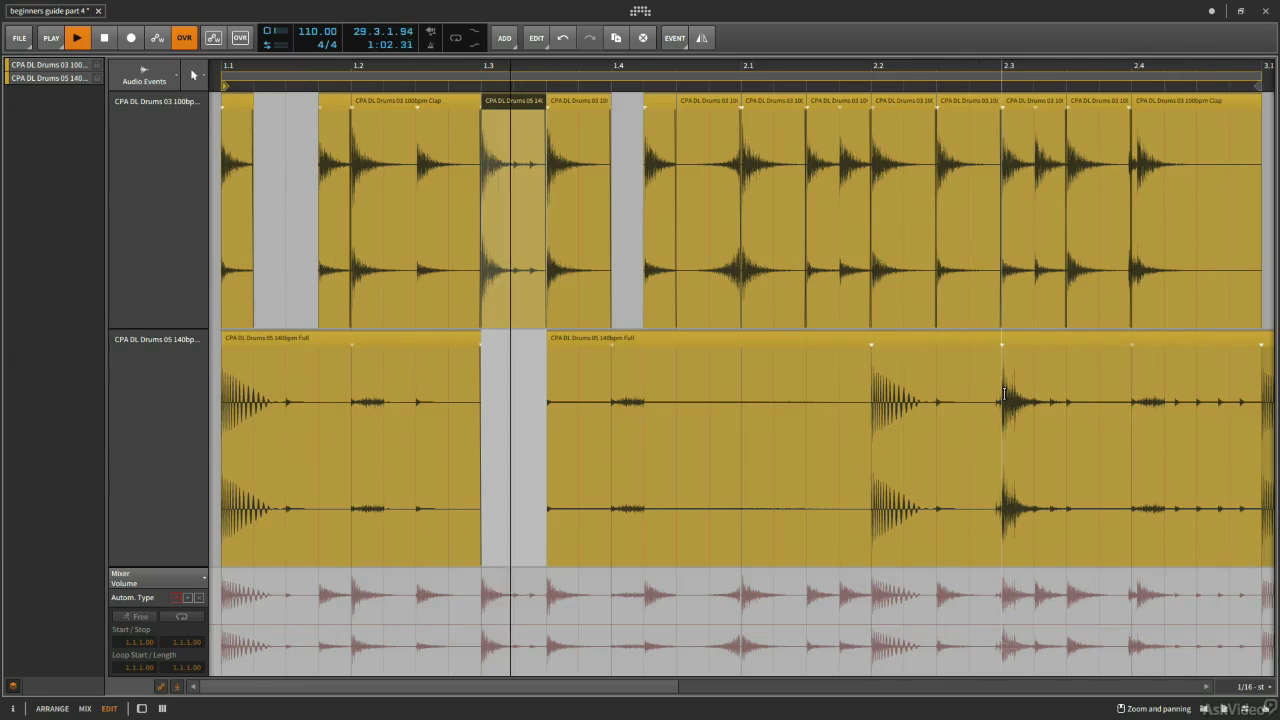
- Cut a short slice around bar 2.3 from the drum loop and move it into the clap lane
{"action": "left_click", "coordinate": [1004, 342], "text": "alt"}
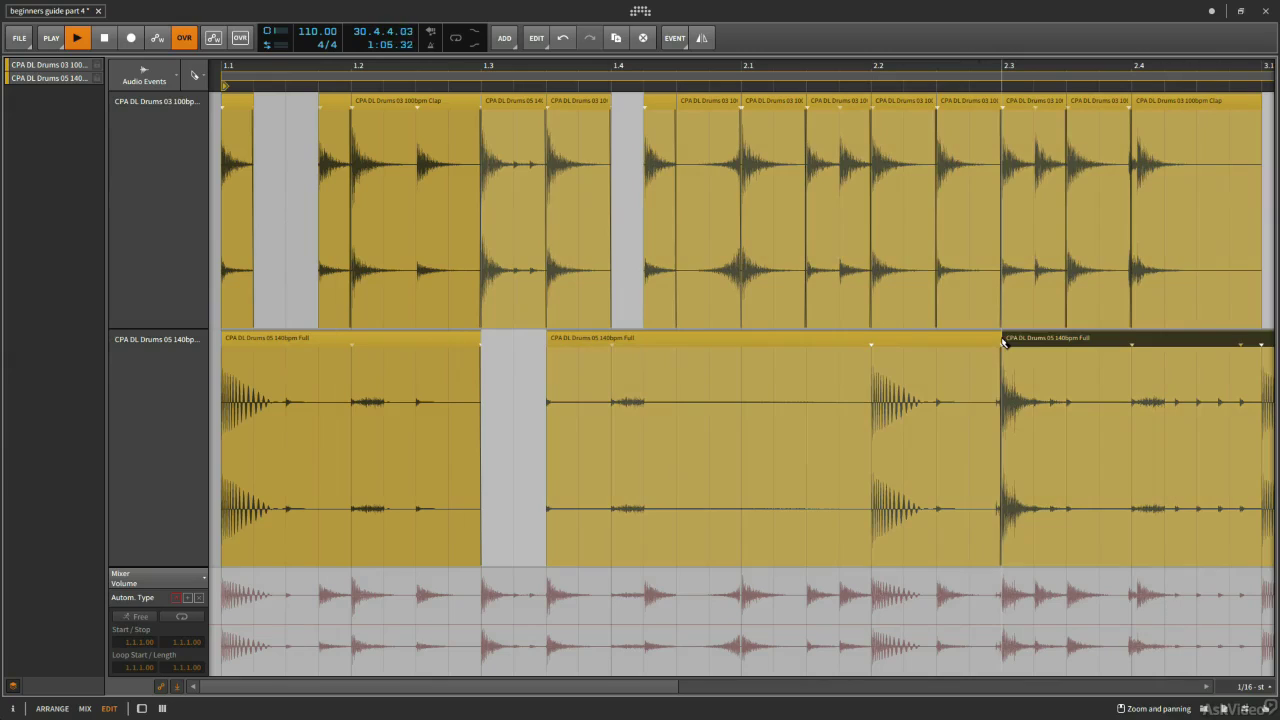
{"action": "left_click", "coordinate": [1067, 342], "text": "alt"}
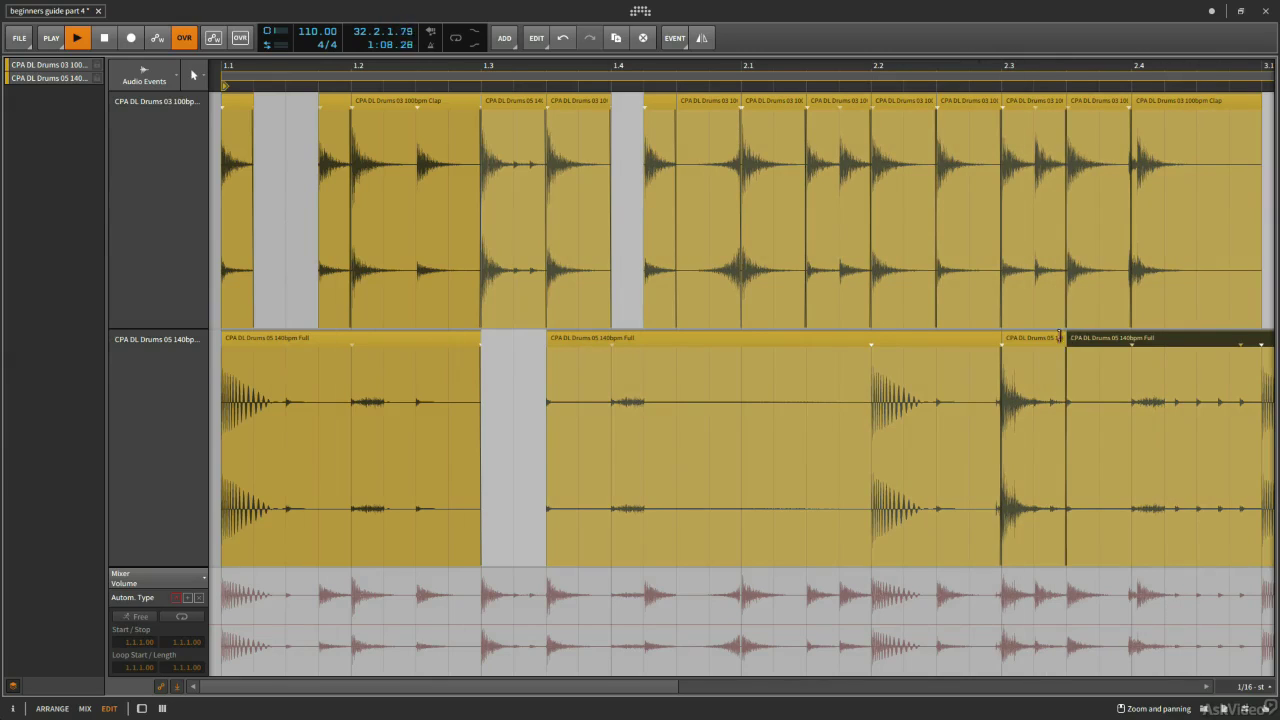
{"action": "left_click", "coordinate": [1030, 338]}
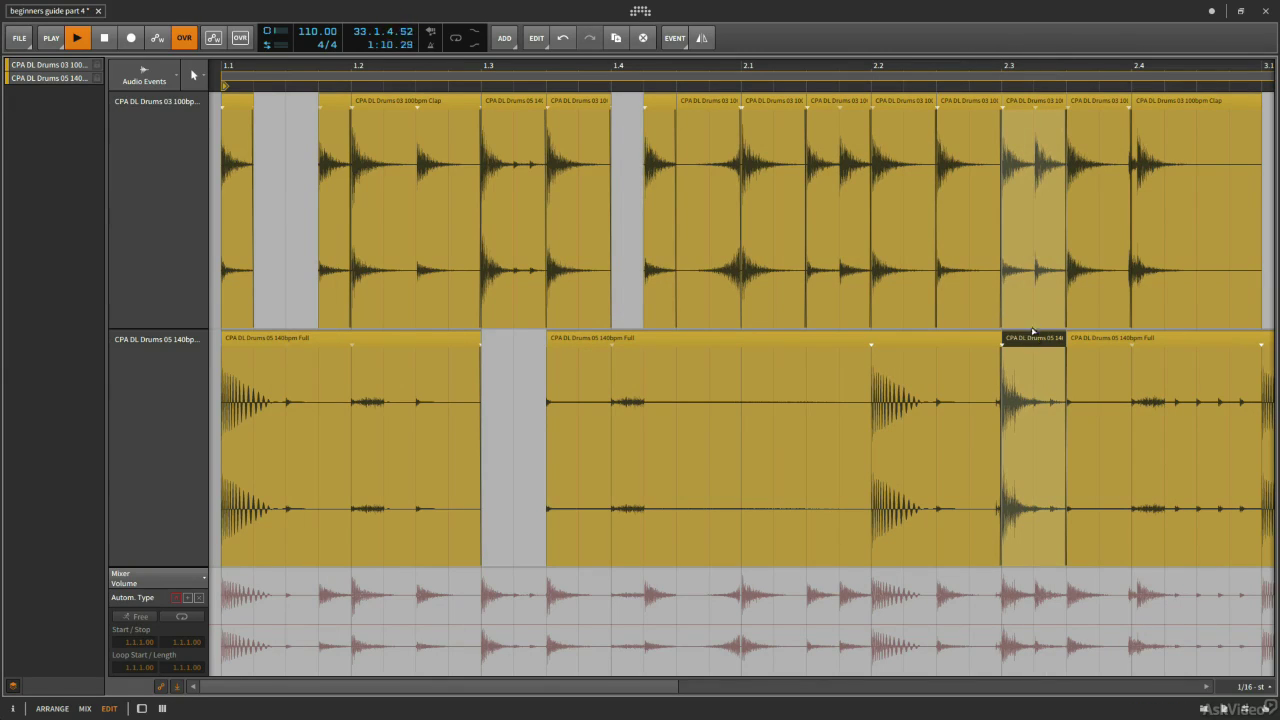
{"action": "left_click_drag", "start_coordinate": [1036, 341], "coordinate": [1028, 298]}
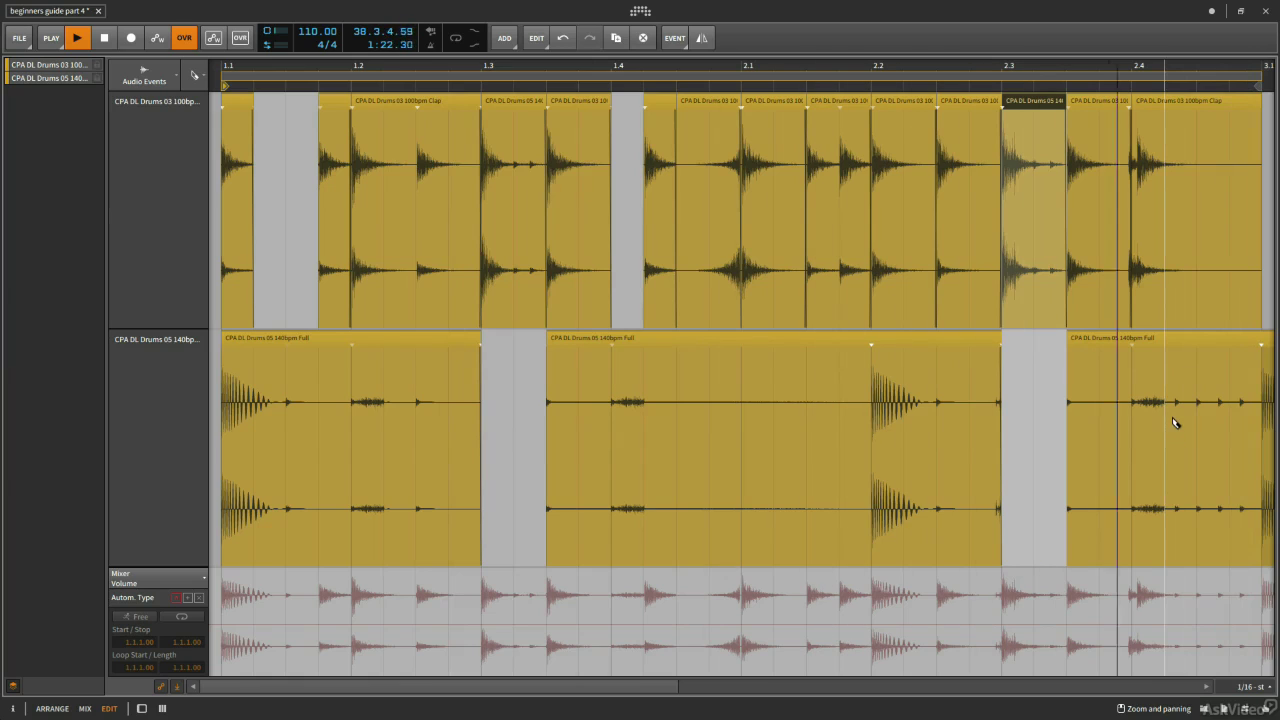
- Split the loop after bar 2.4, move the end slice up, and trim both its edges
{"action": "left_click", "coordinate": [1168, 344], "text": "alt"}
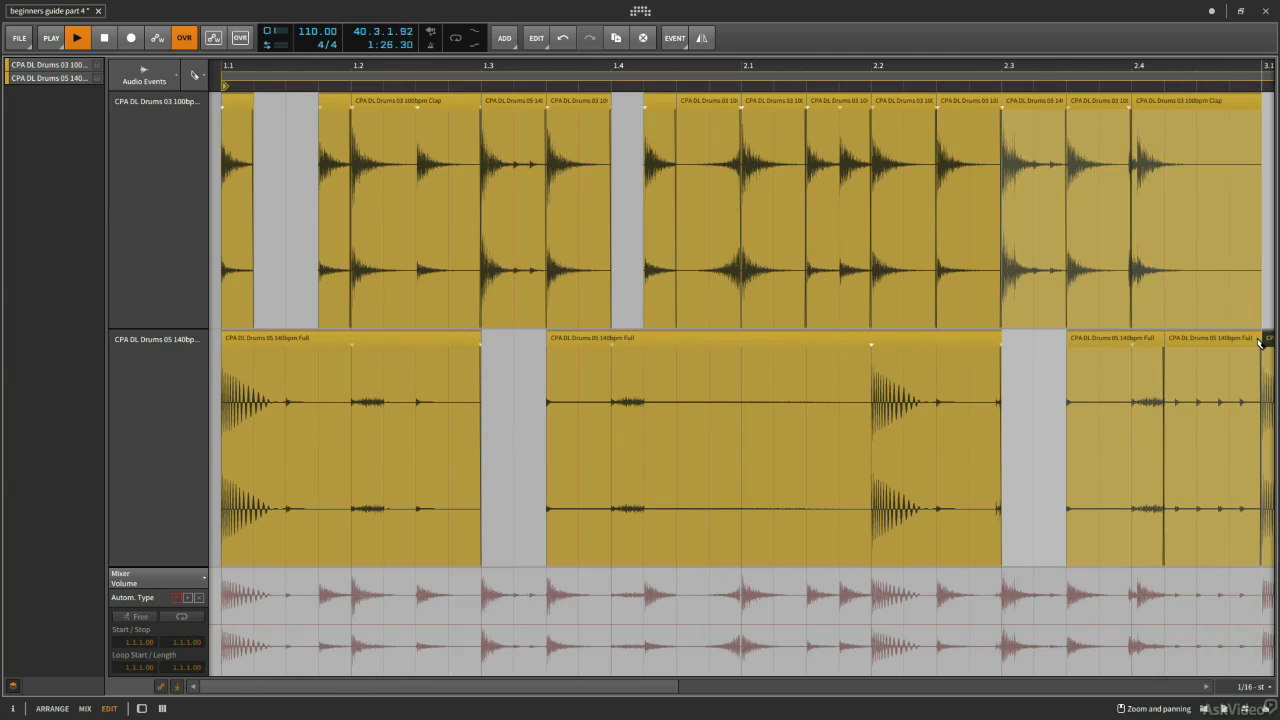
{"action": "left_click", "coordinate": [1226, 340]}
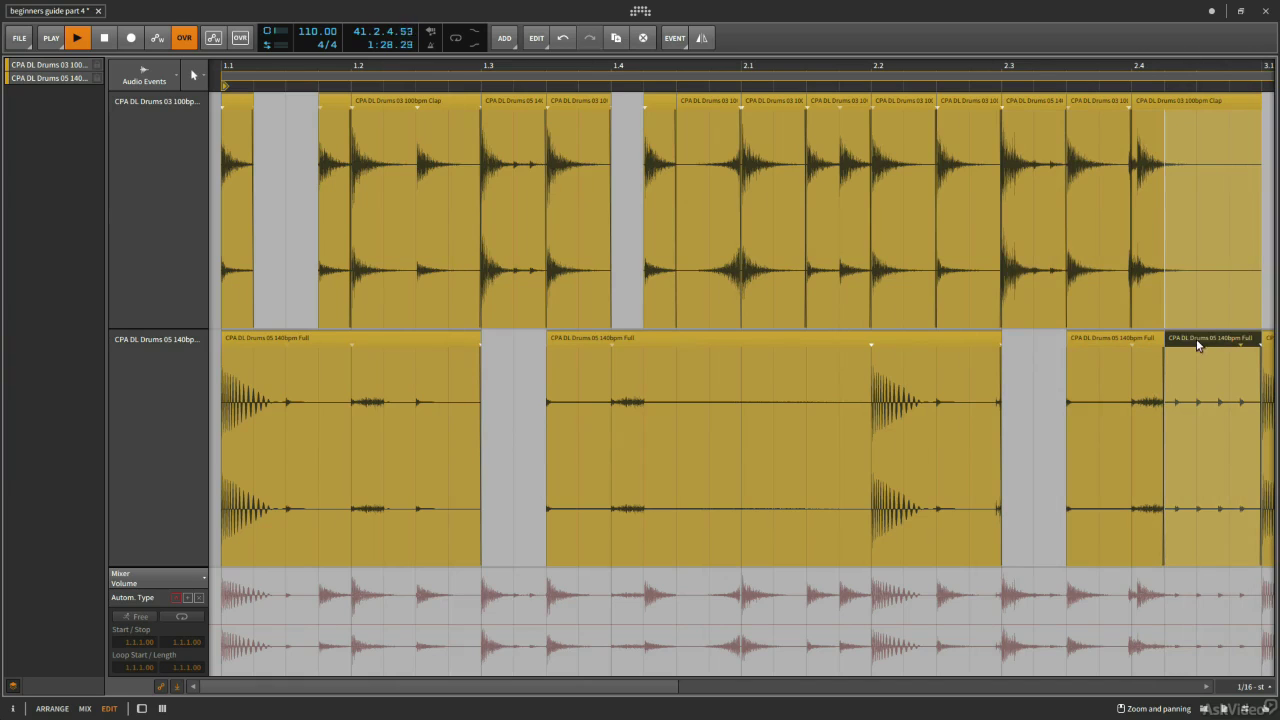
{"action": "left_click_drag", "start_coordinate": [1200, 337], "coordinate": [1195, 278]}
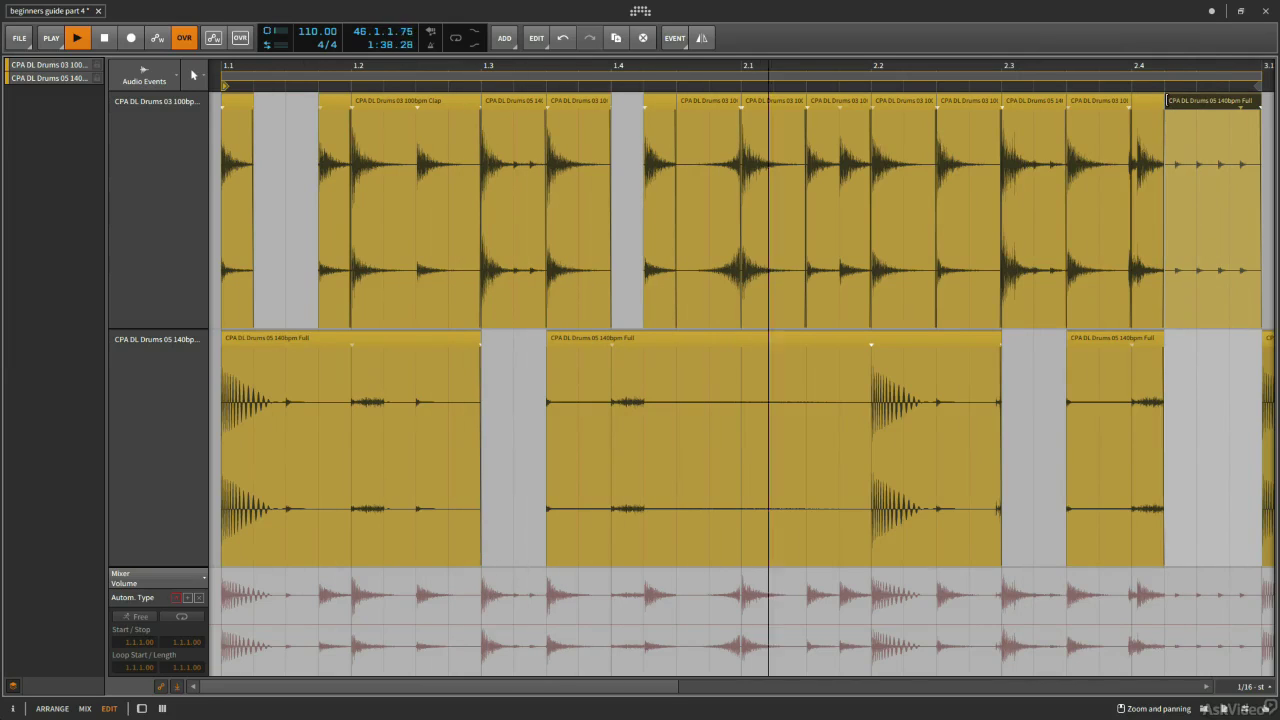
{"action": "left_click_drag", "start_coordinate": [1166, 100], "coordinate": [1192, 100]}
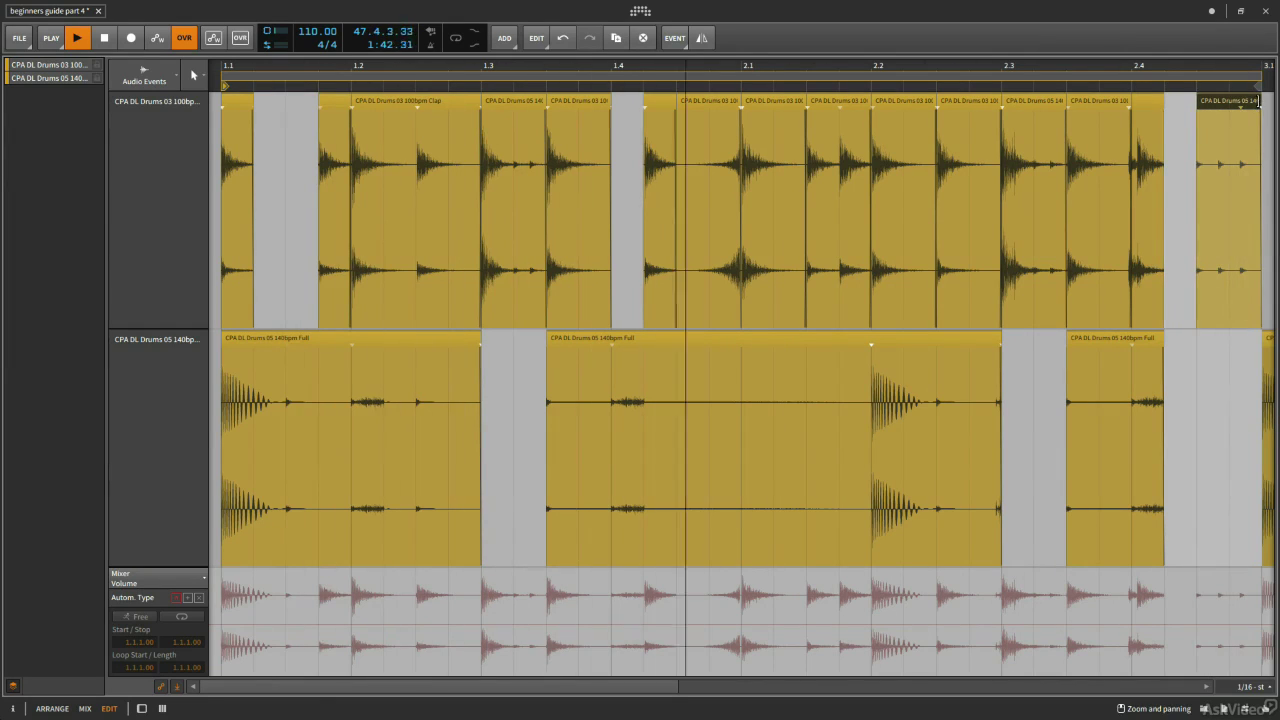
{"action": "left_click_drag", "start_coordinate": [1259, 100], "coordinate": [1226, 103]}
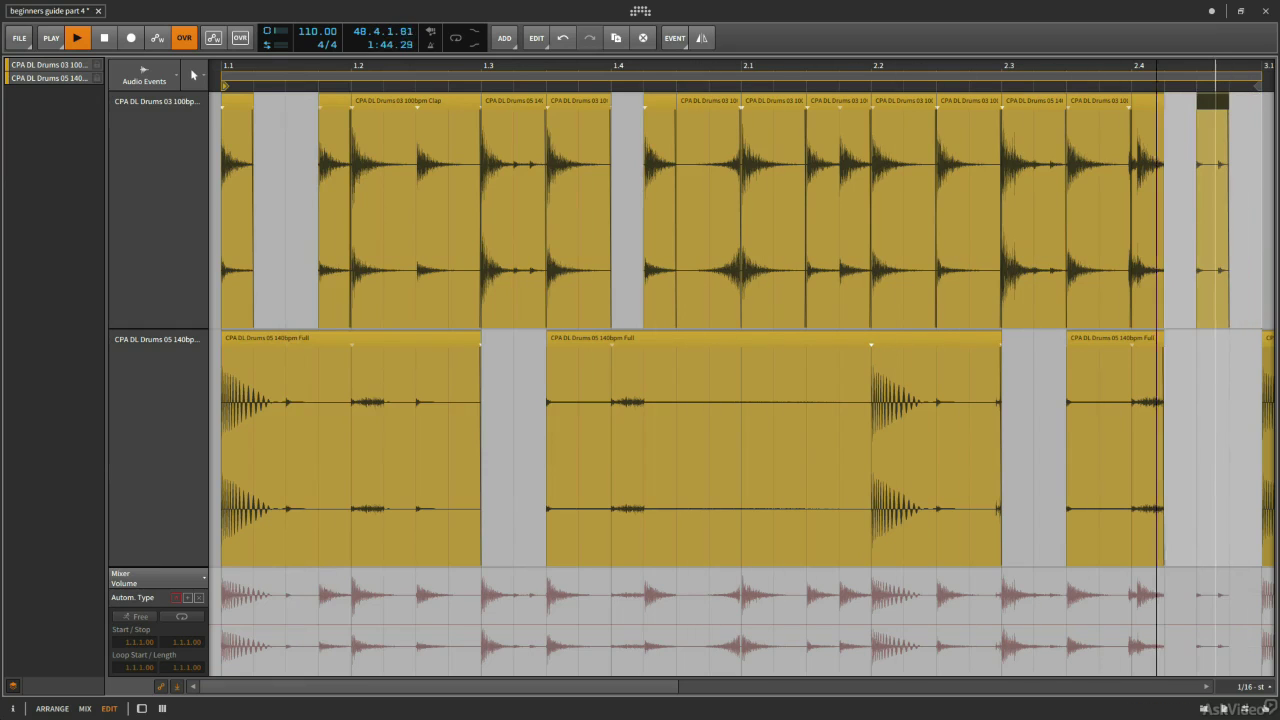
- Zoom in near the clip end and shorten the last clap-lane slice to a tiny hit
{"action": "scroll", "coordinate": [1200, 108], "scroll_direction": "up", "scroll_amount": 3}
{"action": "scroll", "coordinate": [1195, 110], "scroll_direction": "up", "scroll_amount": 3}
{"action": "scroll", "coordinate": [1190, 113], "scroll_direction": "up", "scroll_amount": 1}
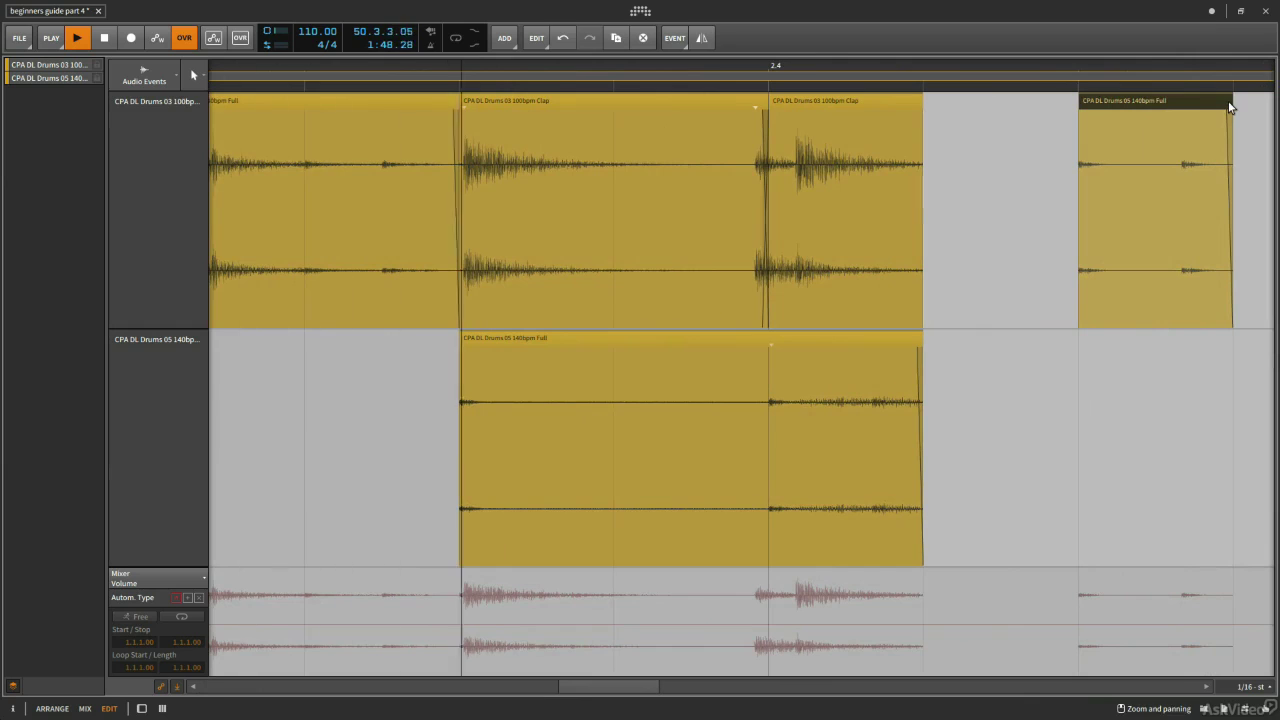
{"action": "left_click_drag", "start_coordinate": [1230, 100], "coordinate": [1123, 115]}
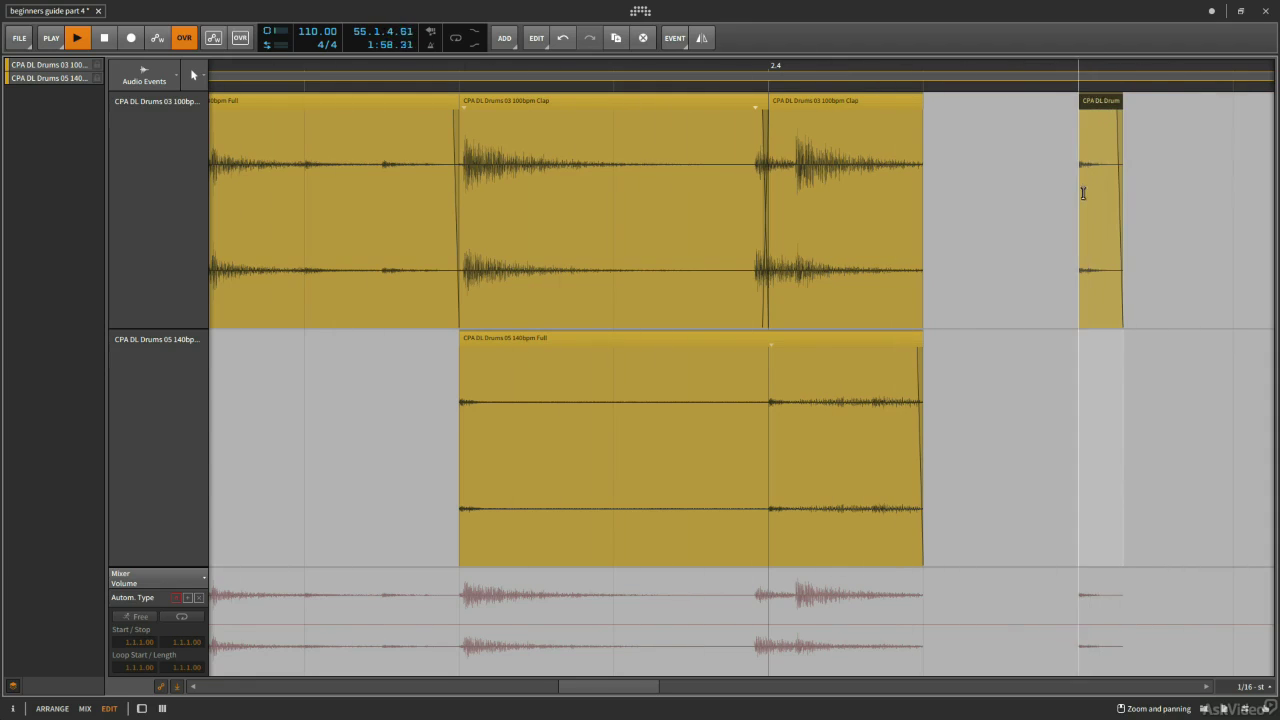
{"action": "left_click_drag", "start_coordinate": [1105, 69], "coordinate": [957, 66]}
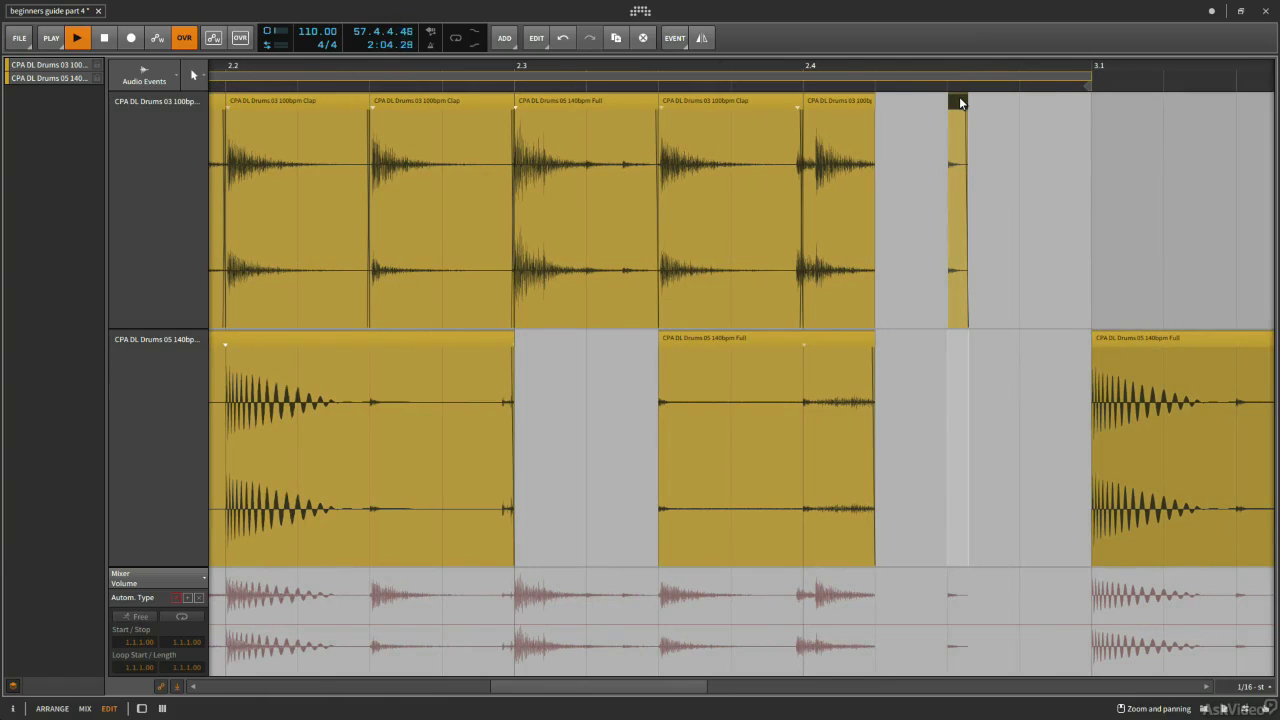
{"action": "mouse_move", "coordinate": [959, 100]}
{"action": "left_mouse_down"}
{"action": "mouse_move", "coordinate": [1033, 109]}
{"action": "mouse_move", "coordinate": [929, 98]}
{"action": "mouse_move", "coordinate": [888, 108]}
{"action": "left_mouse_up"}
{"action": "scroll", "coordinate": [889, 66], "scroll_direction": "down", "scroll_amount": 1}
{"action": "scroll", "coordinate": [889, 66], "scroll_direction": "down", "scroll_amount": 2}
{"action": "scroll", "coordinate": [893, 66], "scroll_direction": "down", "scroll_amount": 2}
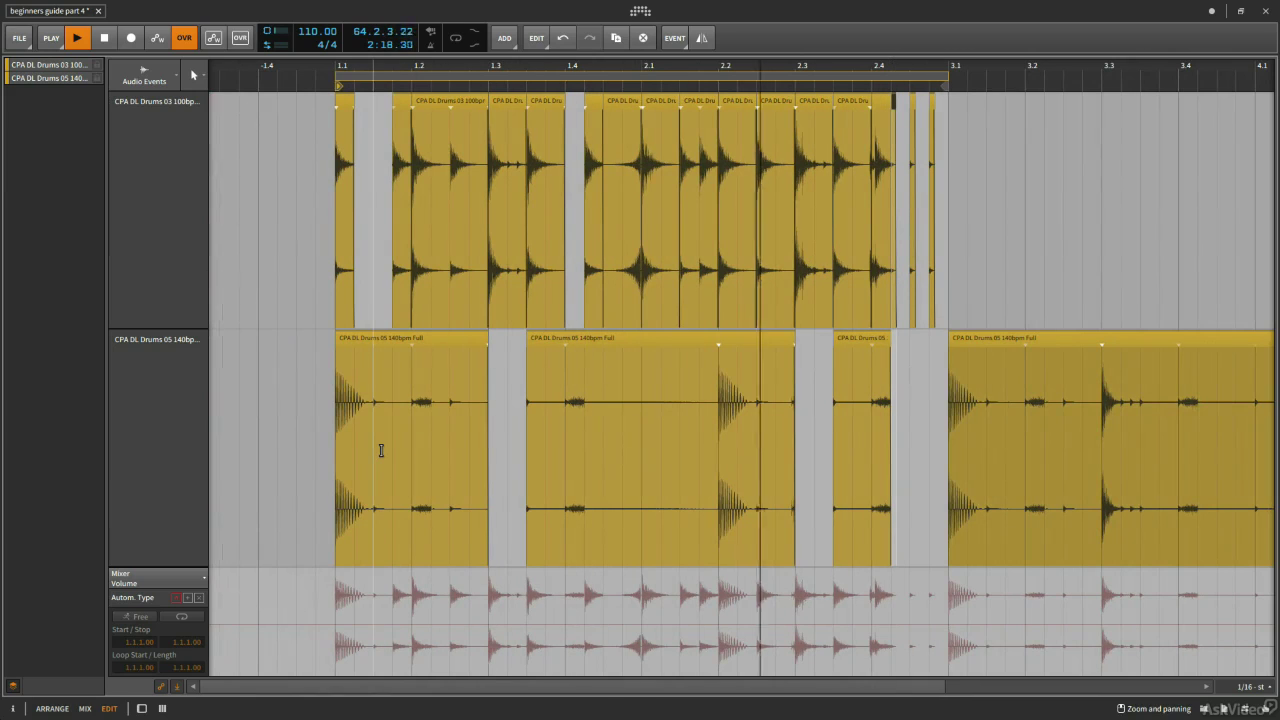
- Move the loop's opening hit to the clap lane start, trim it, and return to Arrange
{"action": "left_click", "coordinate": [375, 343], "text": "alt"}
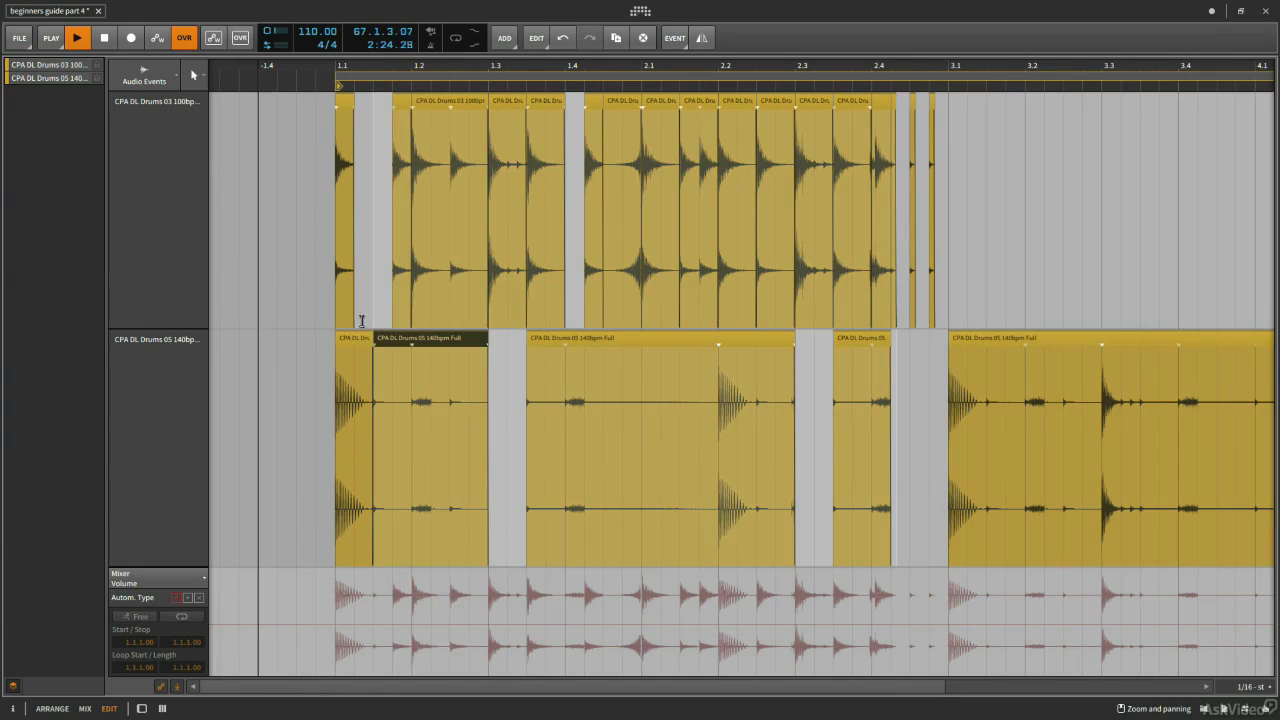
{"action": "left_click_drag", "start_coordinate": [354, 339], "coordinate": [377, 262]}
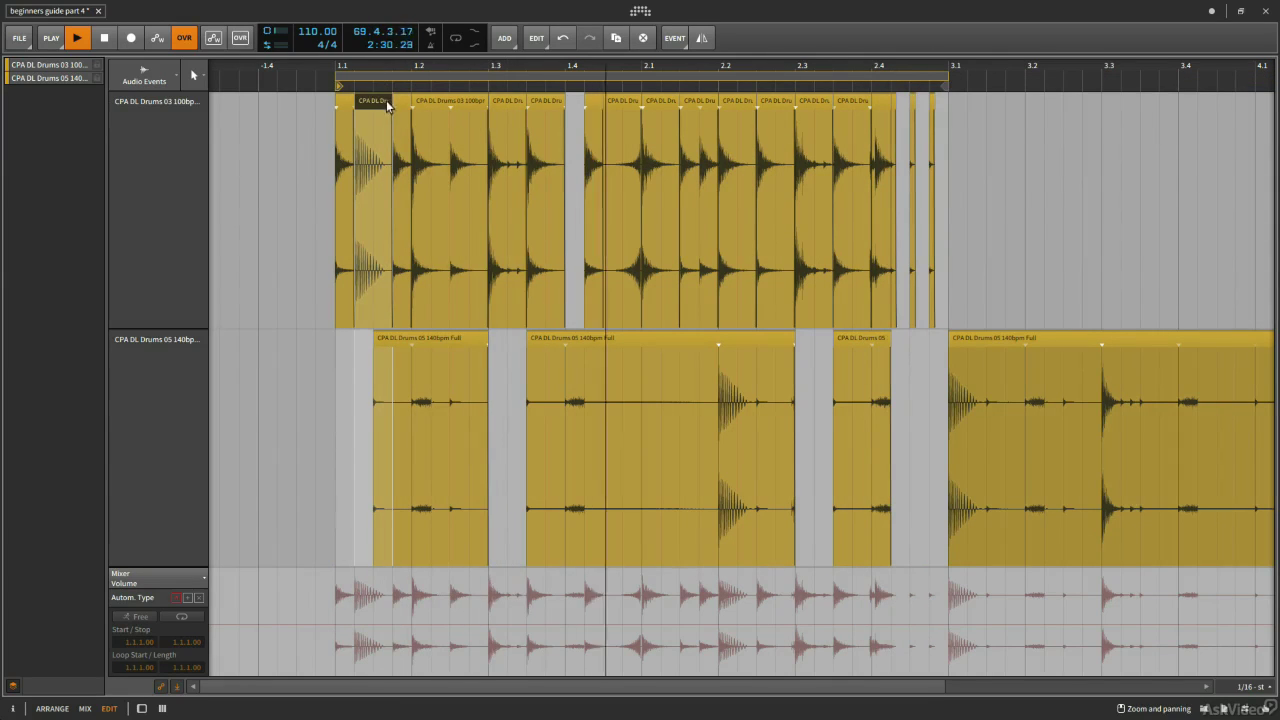
{"action": "left_click_drag", "start_coordinate": [388, 101], "coordinate": [371, 101]}
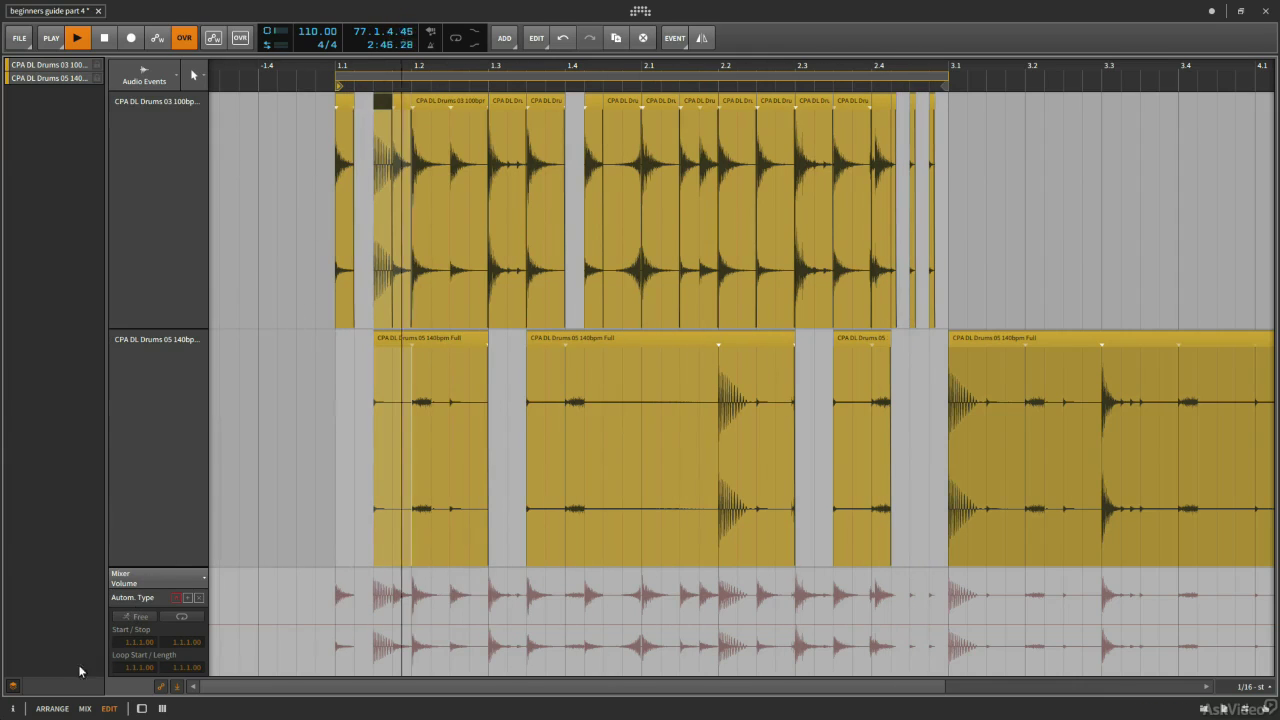
{"action": "left_click", "coordinate": [52, 708]}
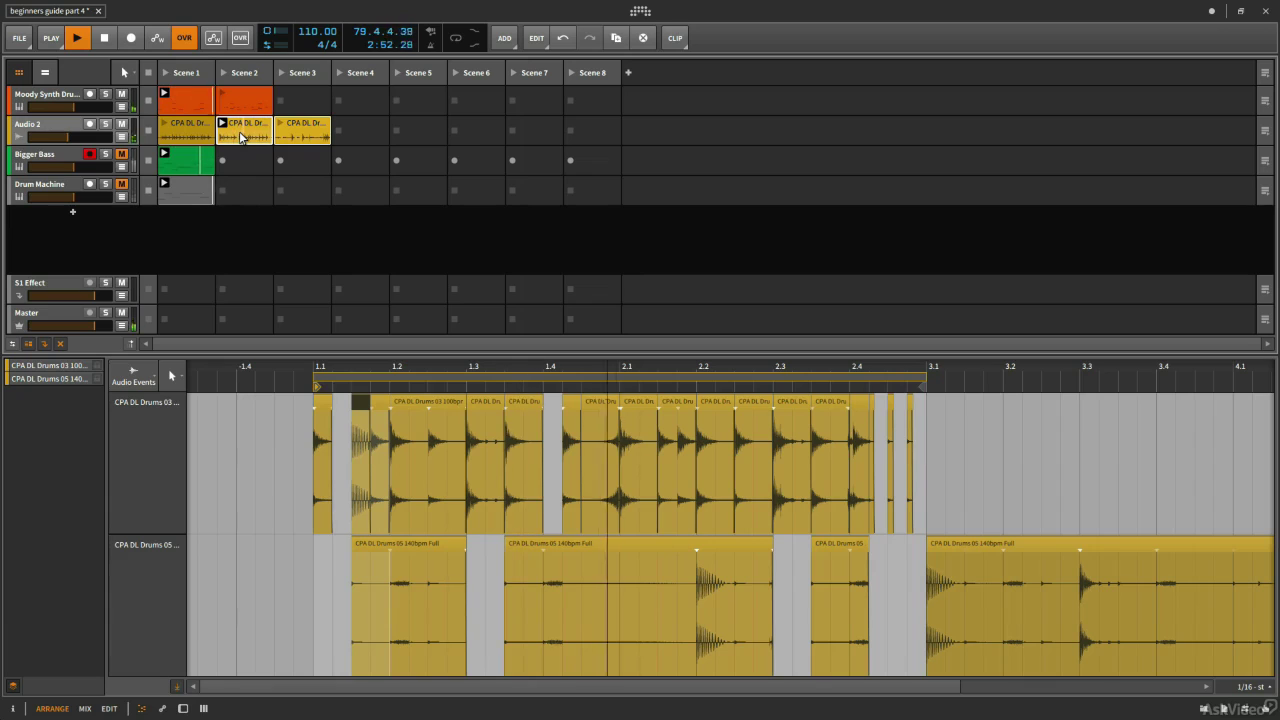
- Launch the Moody Synth Drums Scene 2 clip and toggle the Drum Machine track's mute
{"action": "left_click", "coordinate": [222, 96]}
{"action": "left_click", "coordinate": [121, 185]}
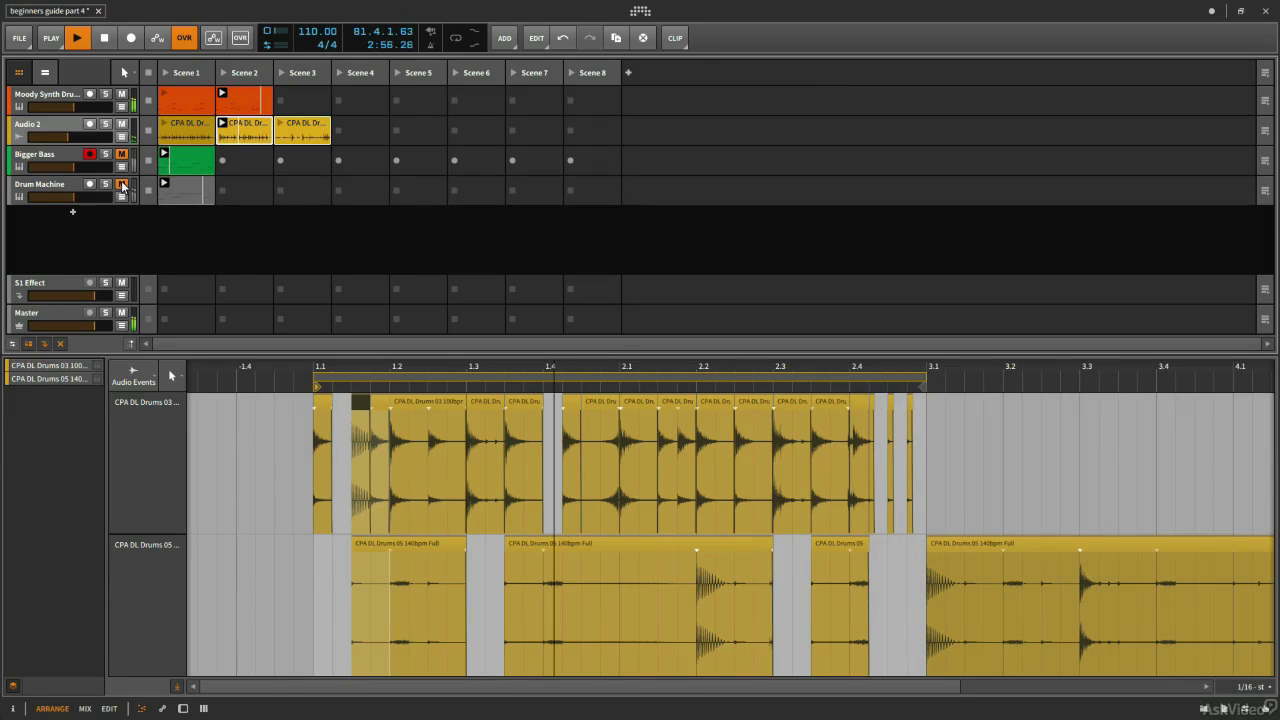